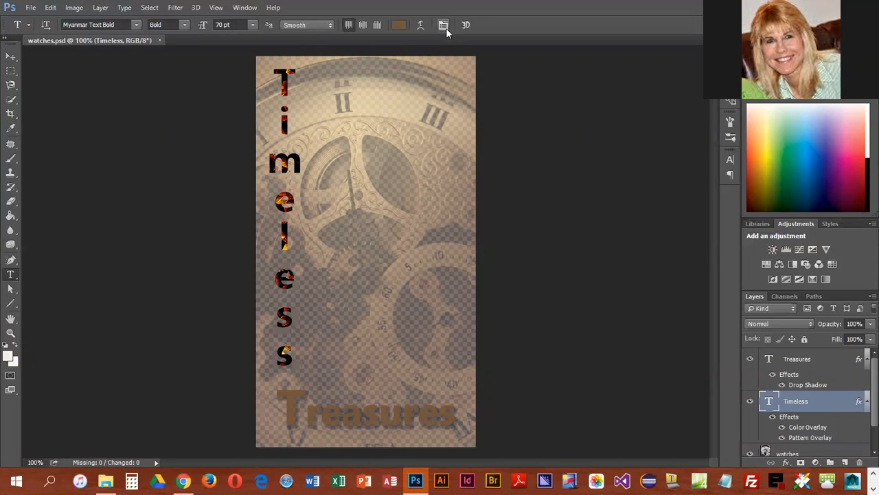
# Step: Set the tracking of the whole vertical Timeless text to -100
pyautogui.click(444, 25)
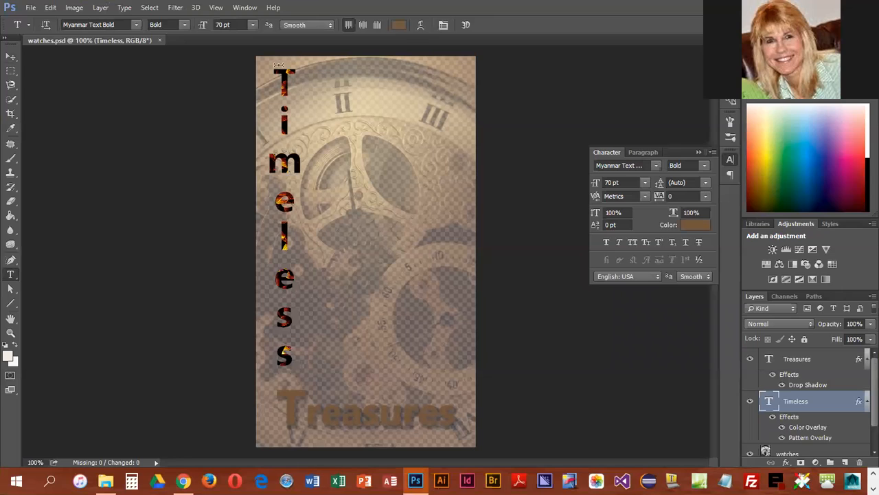
pyautogui.moveTo(278, 66); pyautogui.dragTo(290, 370)
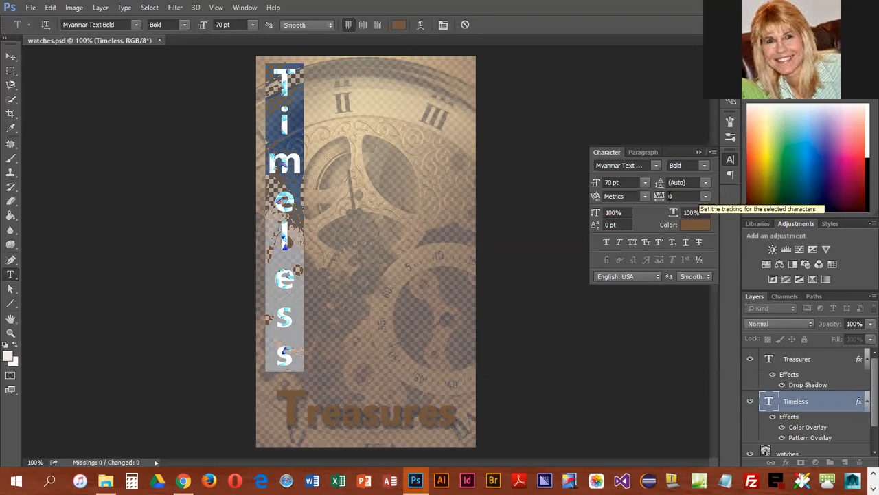
pyautogui.click(676, 196)
pyautogui.write('-100')
pyautogui.press('Return')
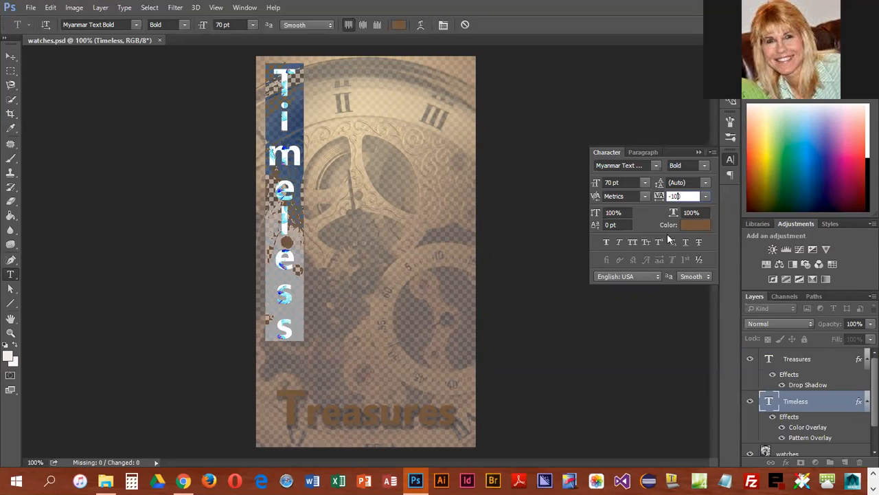
pyautogui.press('Return')
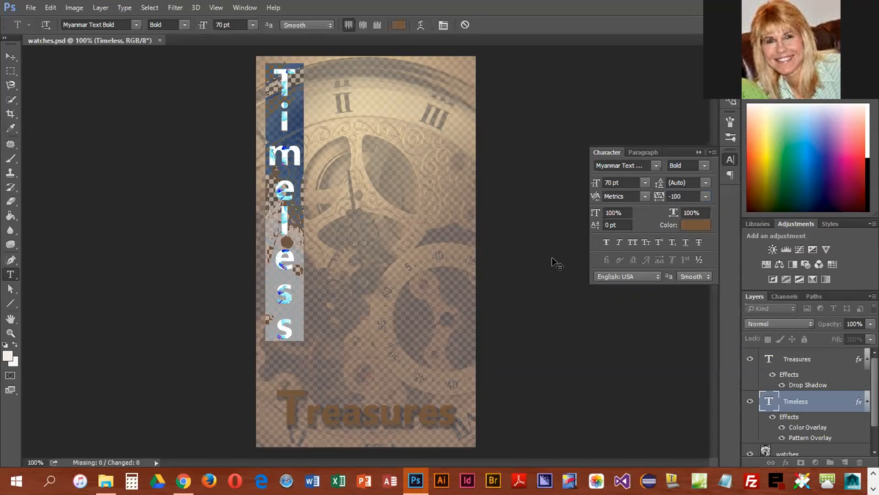
# Step: Open the Warp Text settings for the Treasures text layer and move the dialog closer to the artwork
pyautogui.click(801, 360)
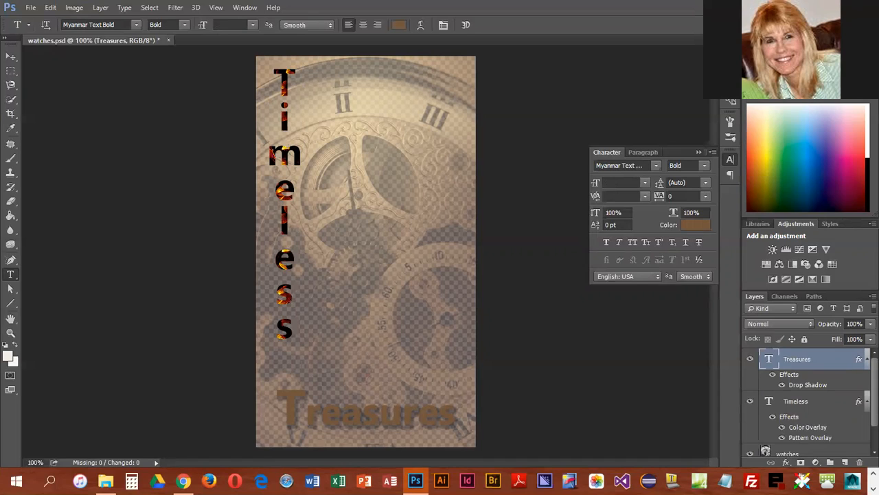
pyautogui.click(15, 276)
pyautogui.click(99, 269)
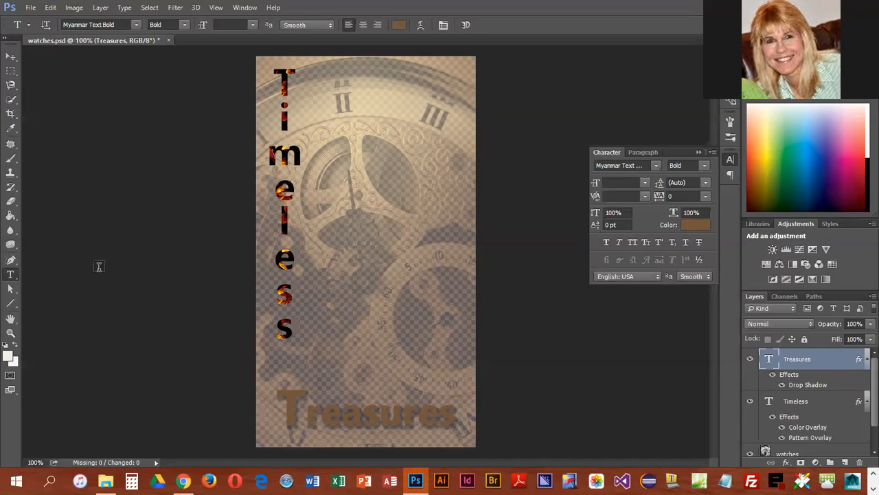
pyautogui.click(422, 25)
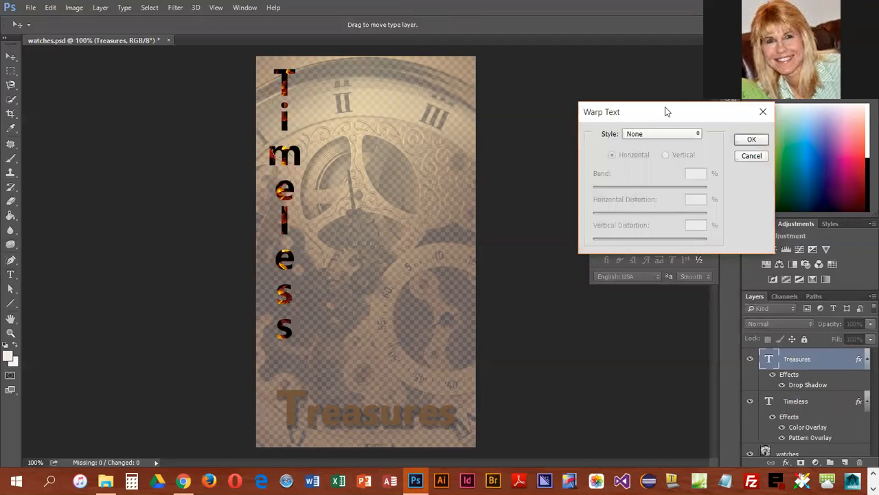
pyautogui.moveTo(666, 112); pyautogui.dragTo(491, 106)
# Step: Try the Arc, Arc Upper and Arc Lower warp styles on the Treasures text
pyautogui.click(509, 126)
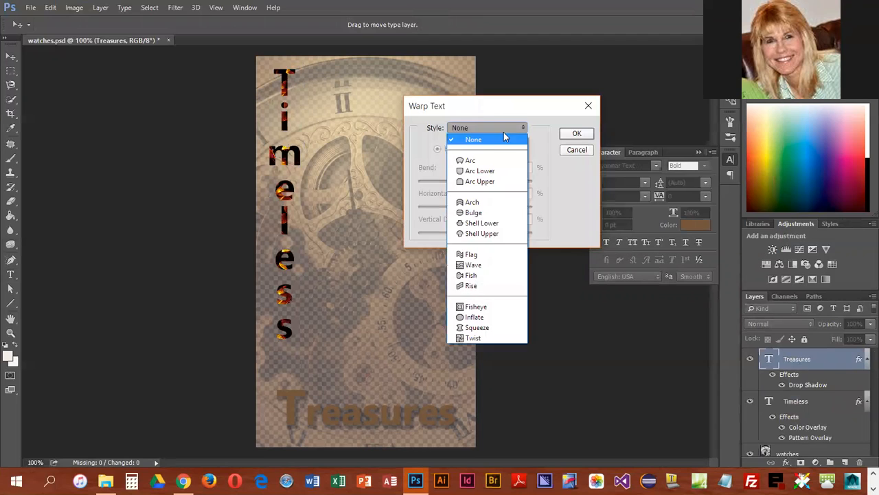
pyautogui.click(486, 159)
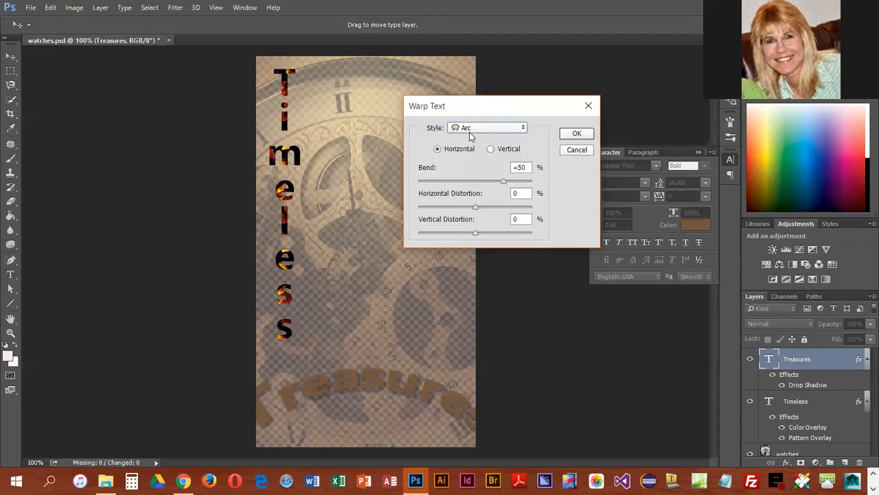
pyautogui.scroll(-1, 469, 132)
pyautogui.scroll(-1, 469, 132)
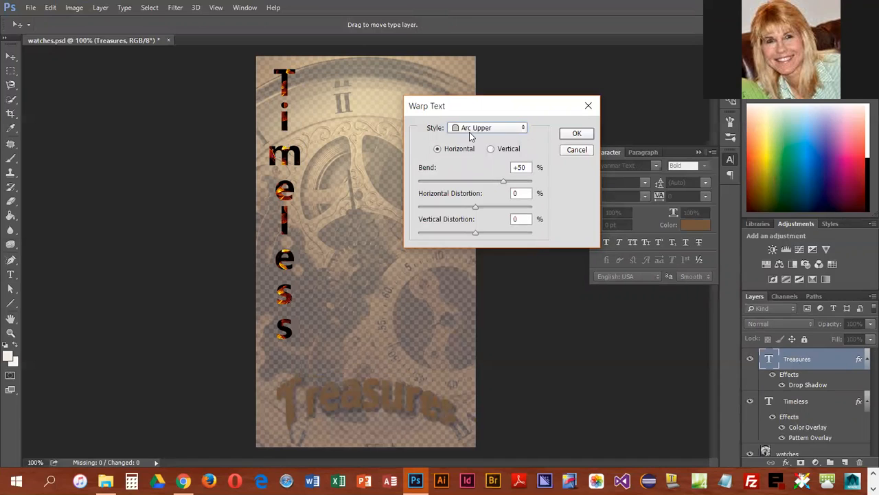
pyautogui.scroll(1, 470, 134)
pyautogui.scroll(-1, 471, 133)
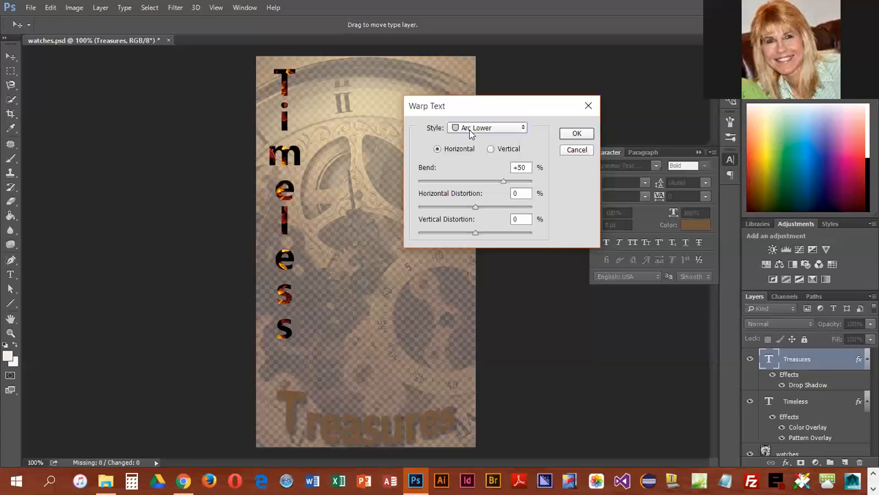
# Step: Try the Arch, Bulge and Shell Upper warp styles on the Treasures text
pyautogui.click(494, 128)
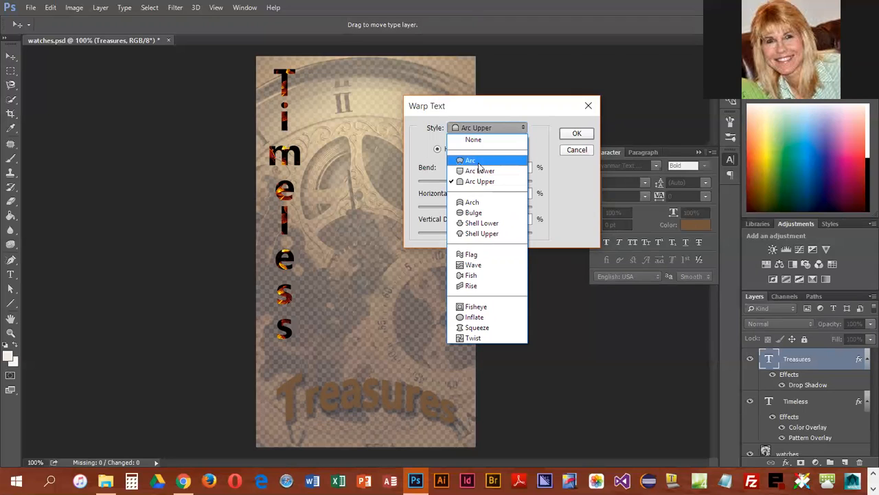
pyautogui.click(474, 204)
pyautogui.scroll(-1, 478, 128)
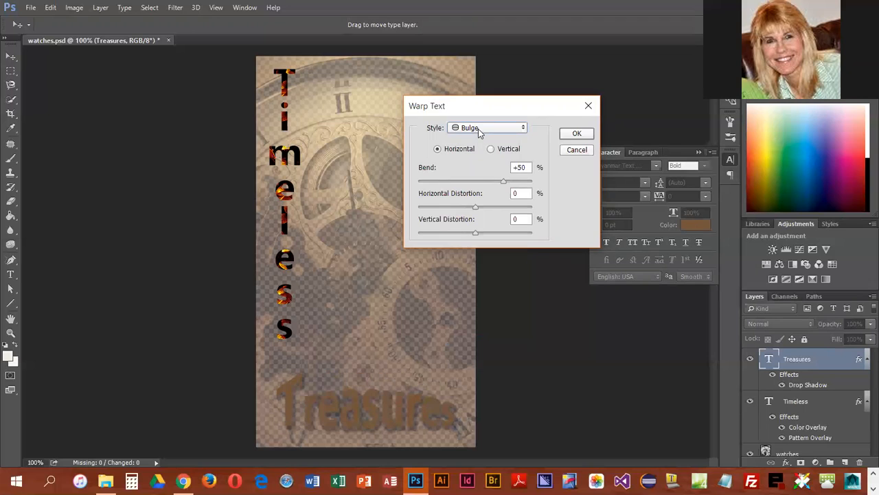
pyautogui.scroll(-1, 478, 128)
pyautogui.scroll(-1, 479, 132)
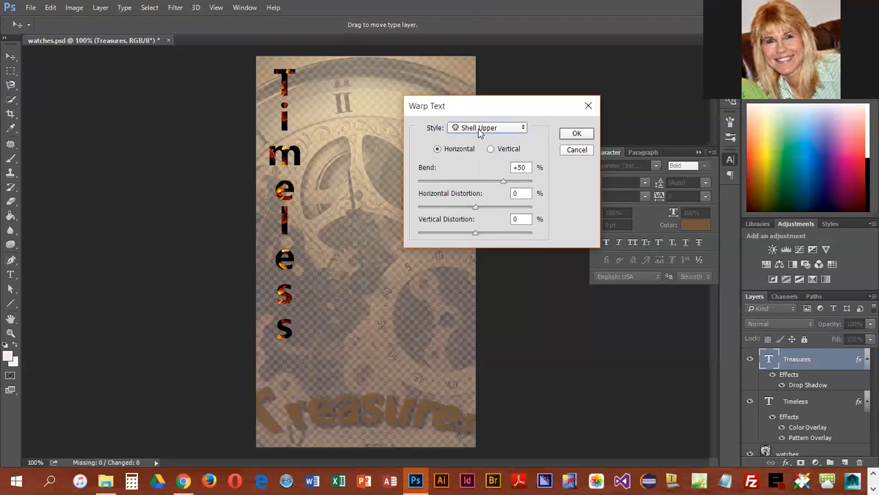
pyautogui.scroll(-3, 478, 128)
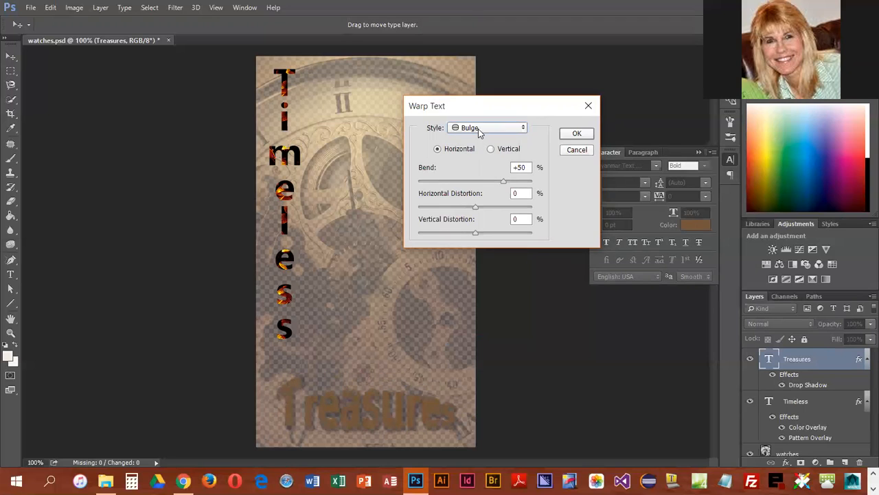
# Step: Preview the Flag, Wave and Fish warp styles on the Treasures text and choose Rise
pyautogui.click(493, 128)
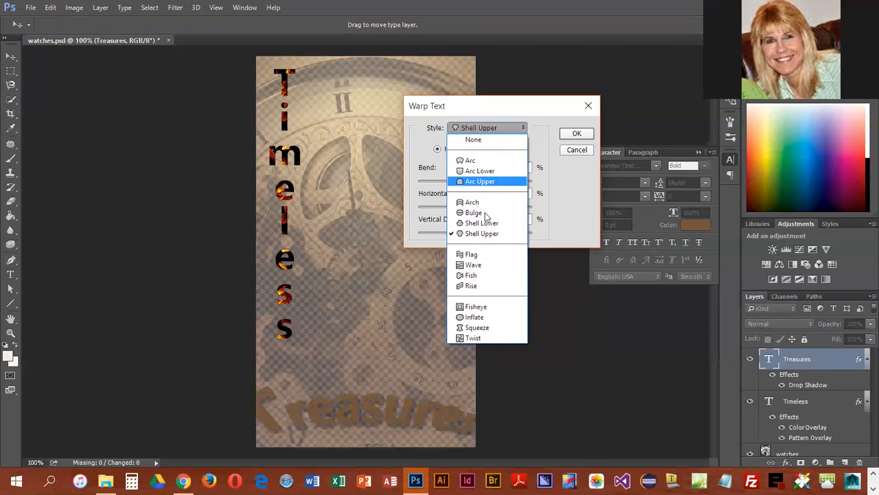
pyautogui.click(481, 250)
pyautogui.scroll(-3, 506, 131)
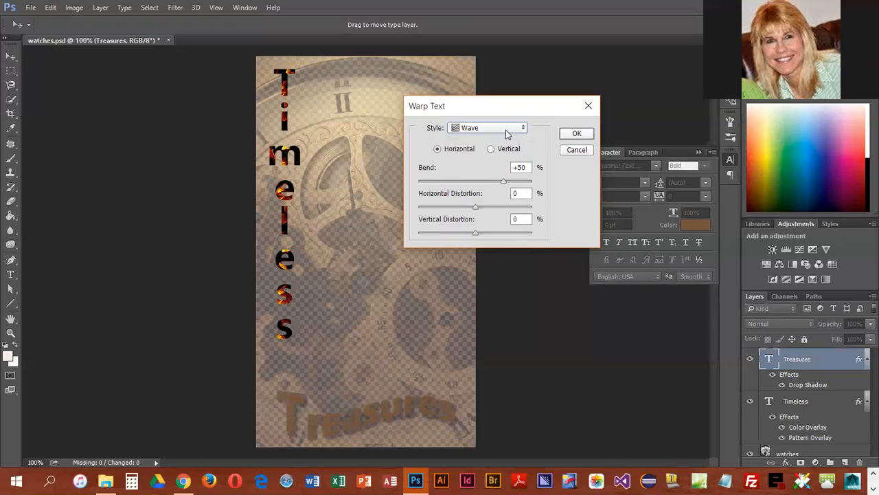
pyautogui.scroll(3, 505, 130)
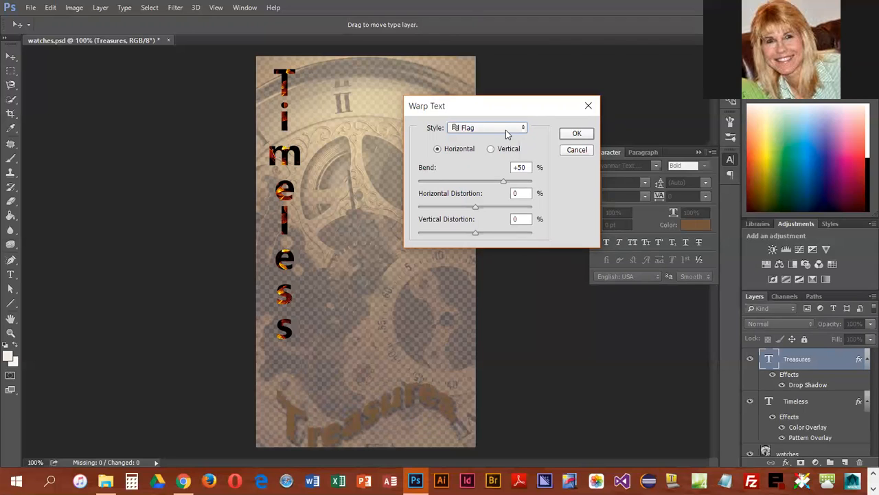
pyautogui.scroll(-1, 505, 130)
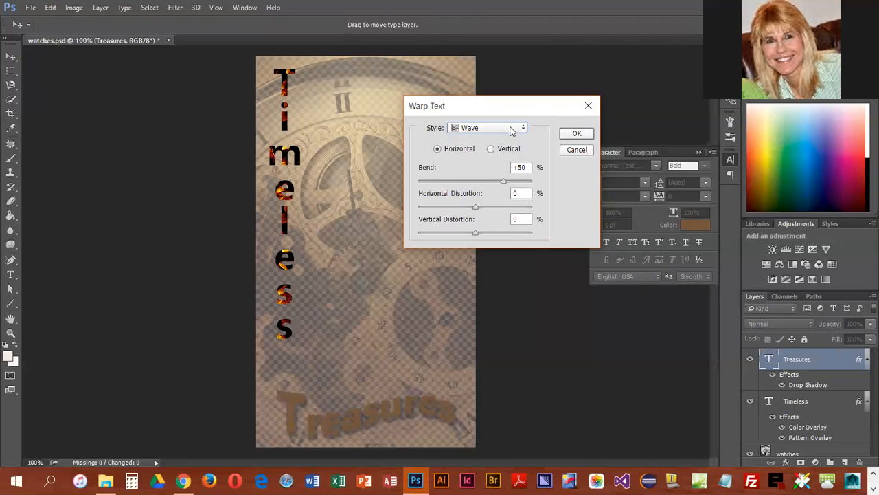
pyautogui.scroll(-1, 507, 130)
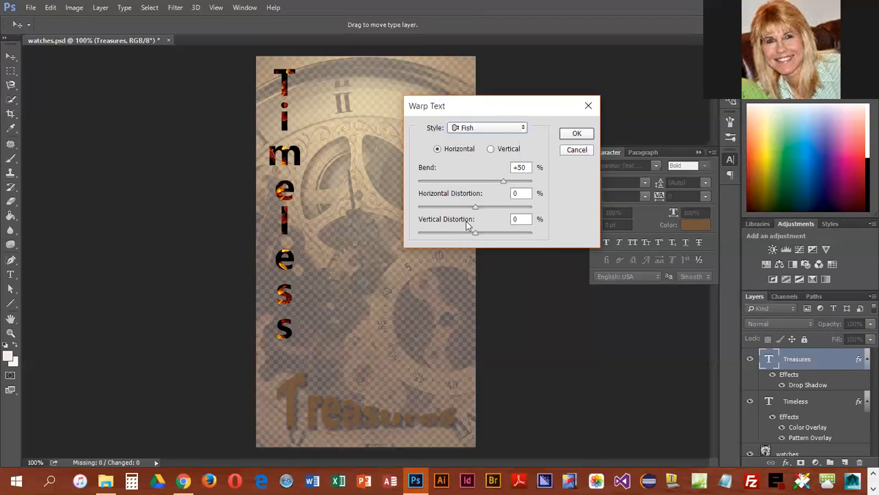
pyautogui.scroll(-1, 467, 129)
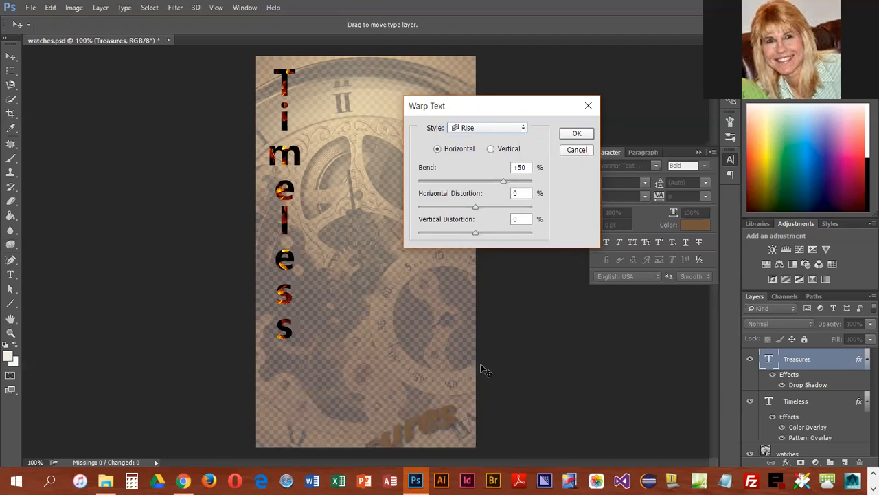
# Step: Move the warped Treasures text up fully into the canvas, reduce its bend slightly below 50% and apply the Rise warp
pyautogui.hotkey('alt', 'Tab')
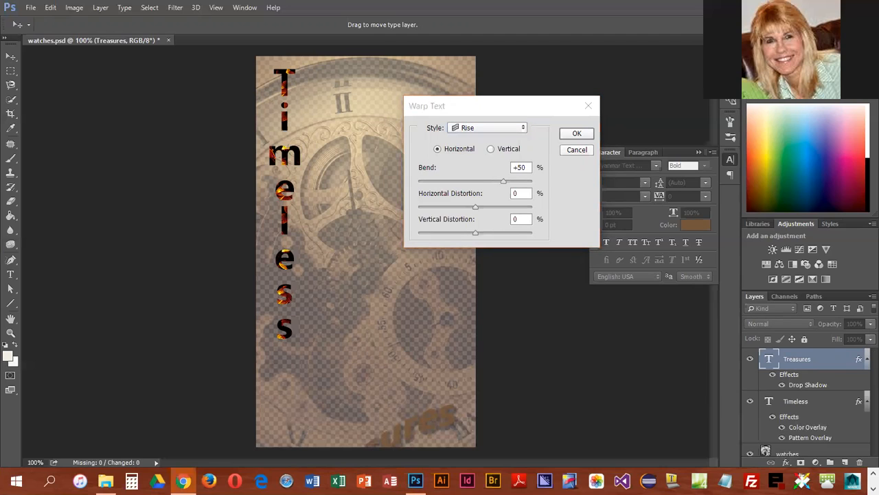
pyautogui.click(433, 105)
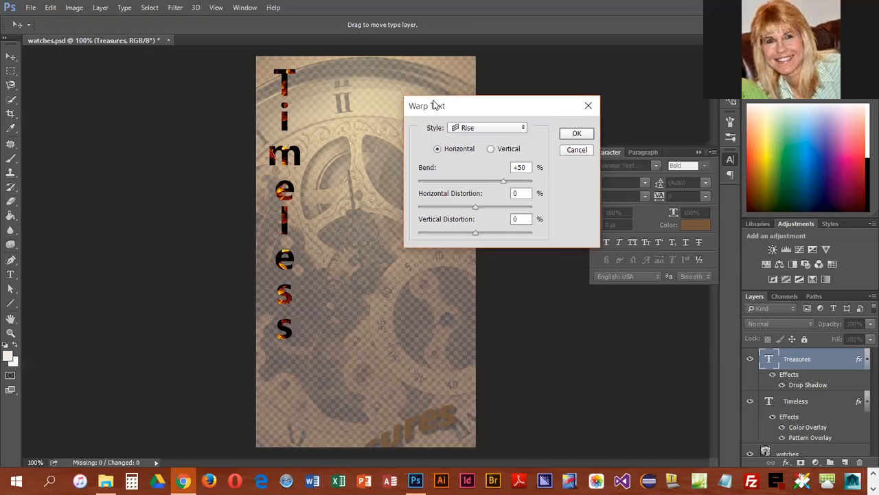
pyautogui.moveTo(433, 105); pyautogui.dragTo(451, 78)
pyautogui.moveTo(432, 402); pyautogui.dragTo(430, 336)
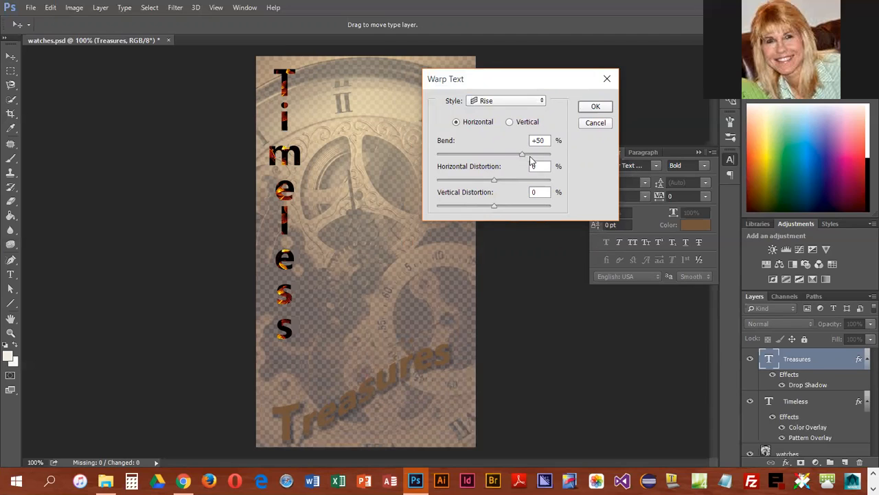
pyautogui.moveTo(522, 154); pyautogui.dragTo(519, 157)
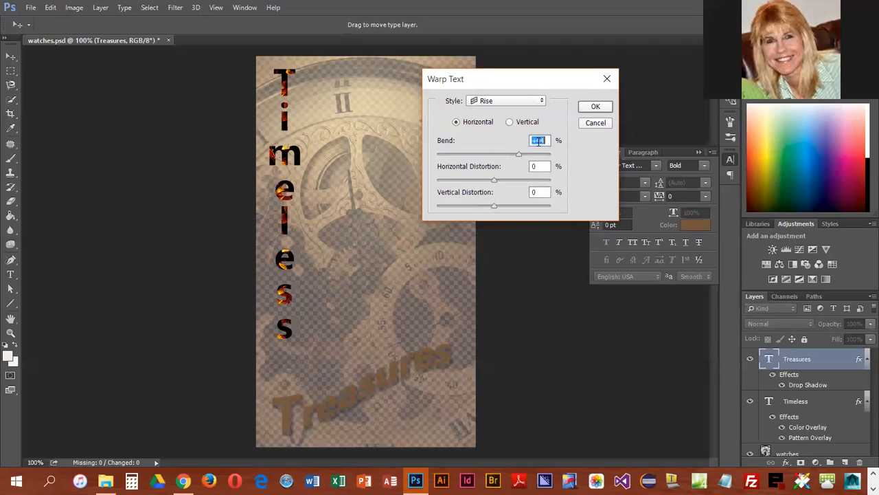
pyautogui.click(594, 107)
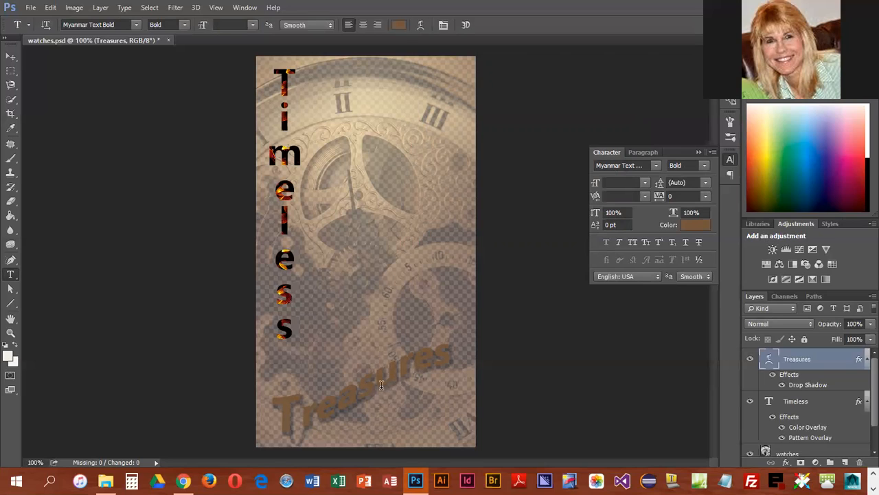
# Step: Free-transform the Treasures text to about 114% width and 129% height, positioned across the lower part of the canvas
pyautogui.hotkey('ctrl', 't')
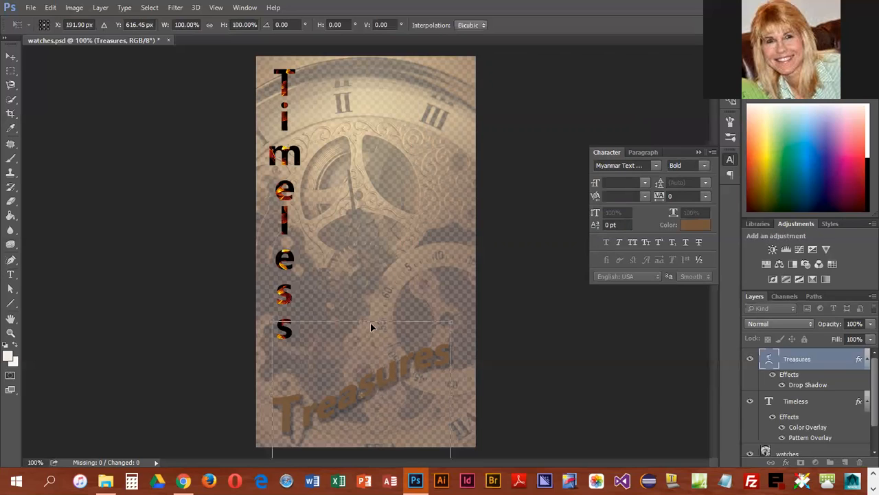
pyautogui.moveTo(360, 322); pyautogui.dragTo(358, 298)
pyautogui.moveTo(455, 386); pyautogui.dragTo(481, 373)
pyautogui.moveTo(416, 358)
pyautogui.mouseDown()
pyautogui.moveTo(396, 380)
pyautogui.moveTo(413, 365)
pyautogui.mouseUp()
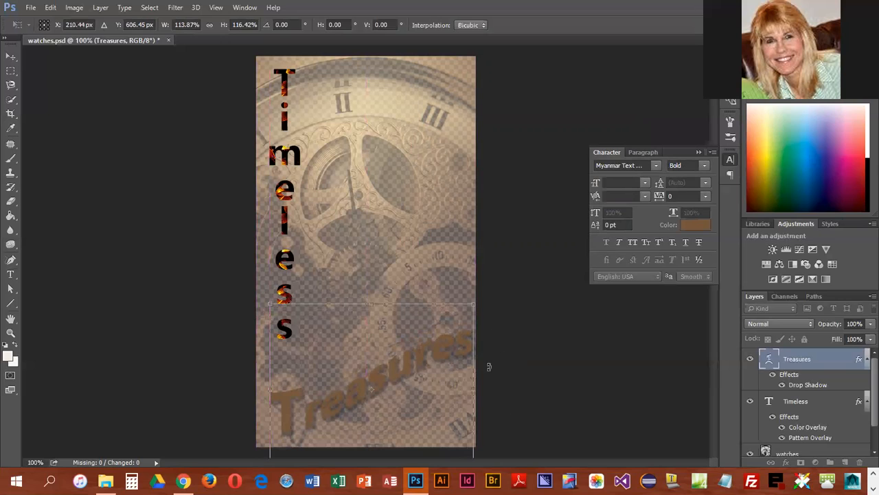
pyautogui.moveTo(372, 304); pyautogui.dragTo(357, 285)
pyautogui.moveTo(379, 360); pyautogui.dragTo(379, 374)
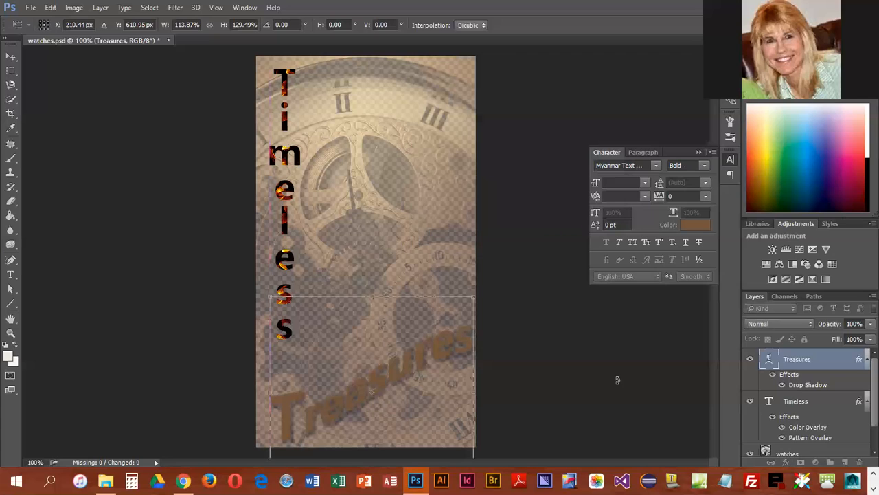
pyautogui.press('Return')
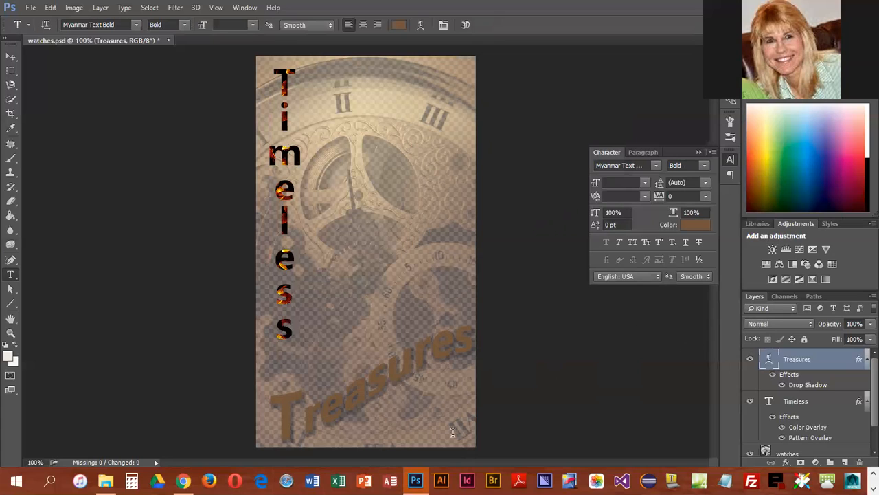
# Step: Try the Darken, Color Burn, Darker Color and Screen blend modes on the Treasures layer and set it to Overlay
pyautogui.click(787, 323)
pyautogui.click(759, 131)
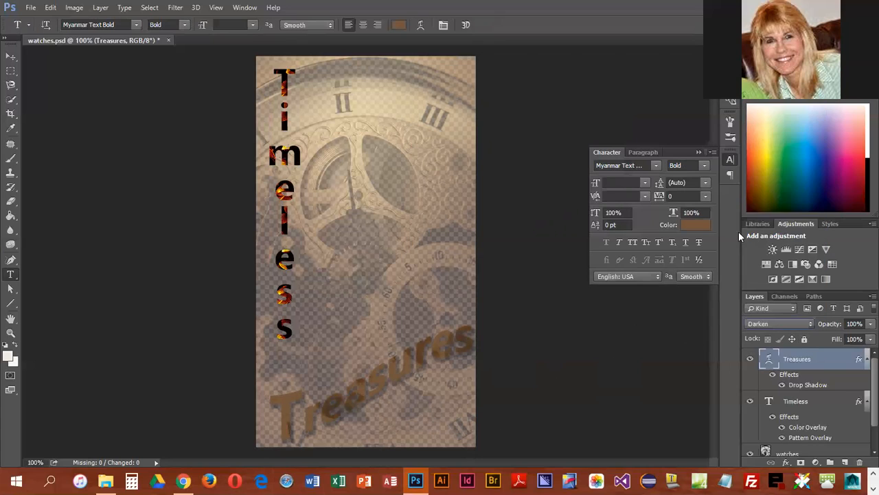
pyautogui.scroll(-2, 764, 318)
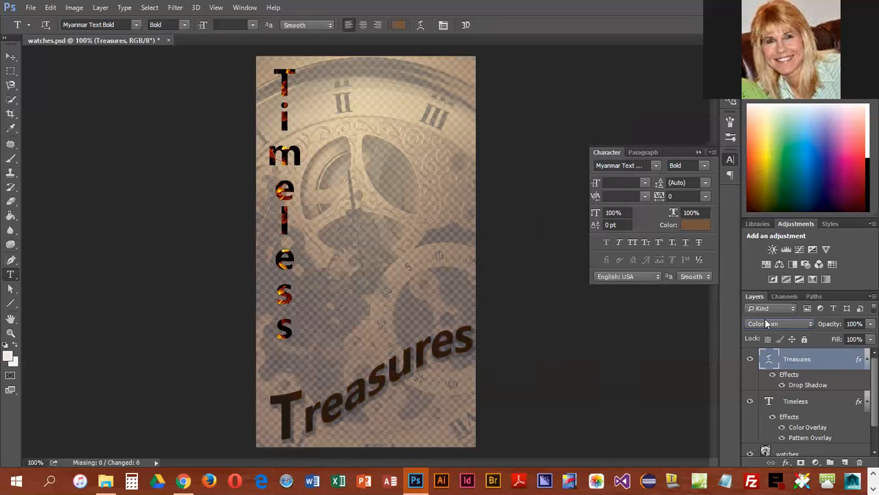
pyautogui.scroll(-1, 764, 320)
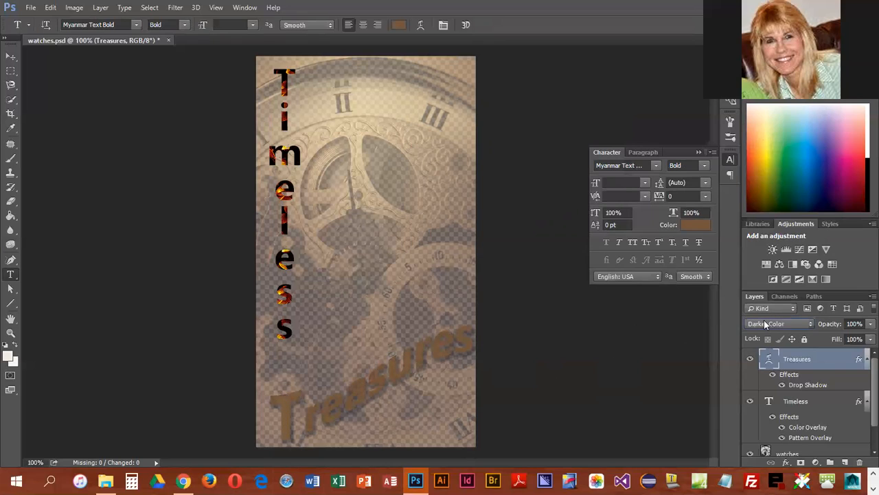
pyautogui.scroll(-4, 765, 323)
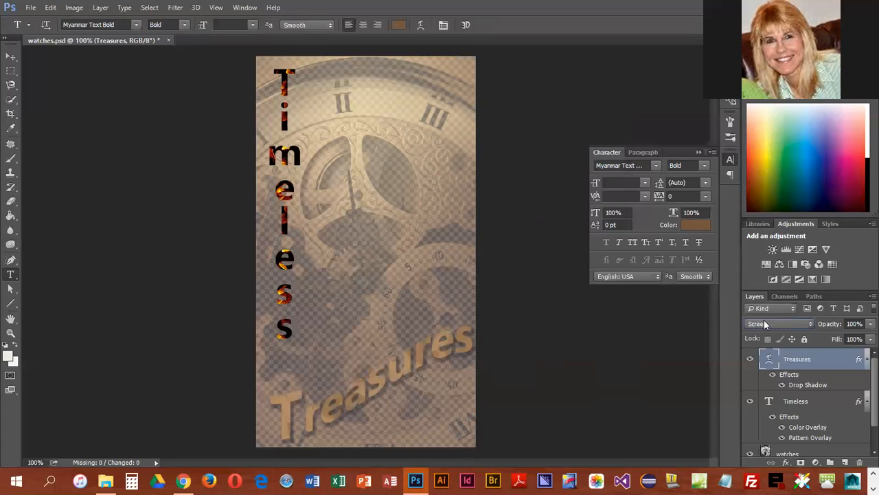
pyautogui.scroll(-2, 764, 321)
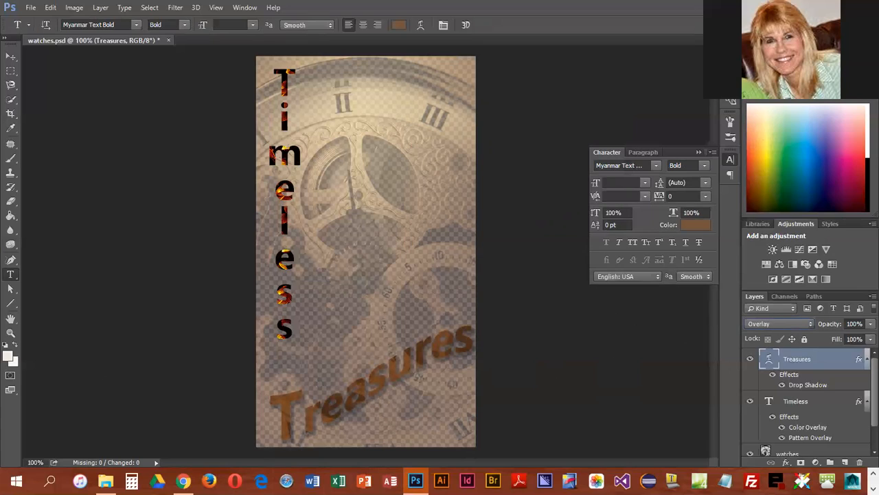
# Step: Duplicate the Timeless text layer and place the copy beside the original, at the same height
pyautogui.hotkey('alt', 'Tab')
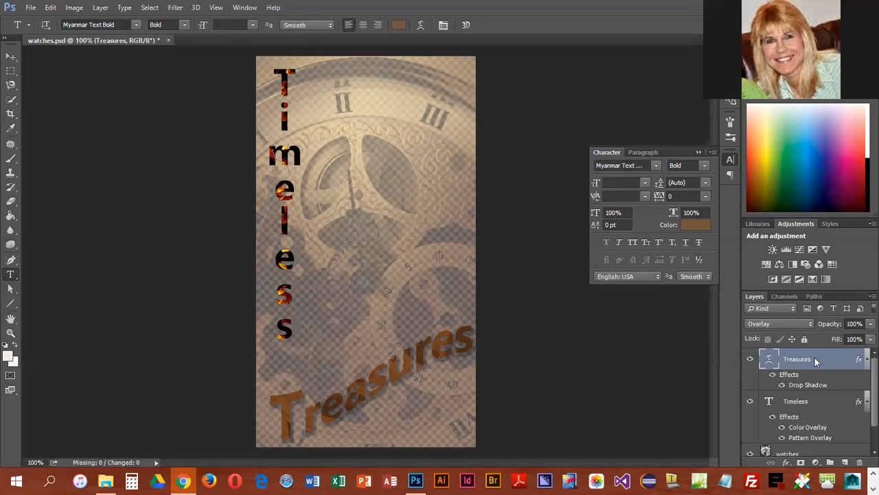
pyautogui.click(795, 400)
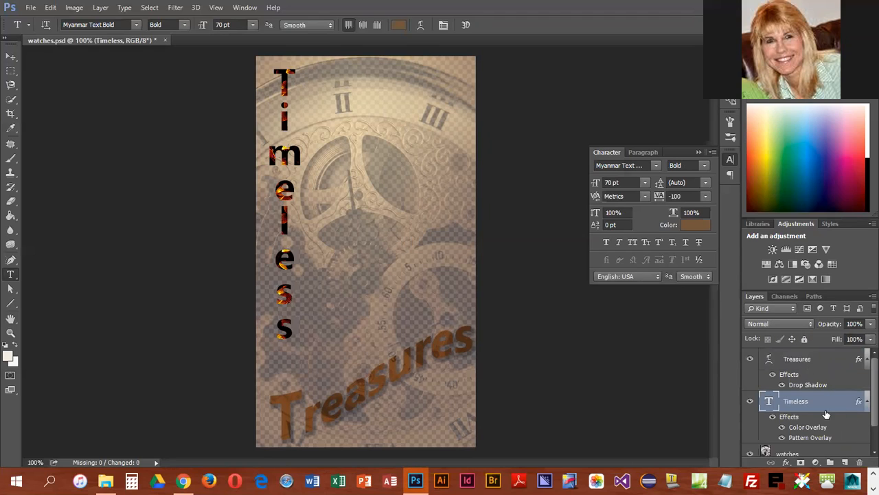
pyautogui.hotkey('ctrl', 'j')
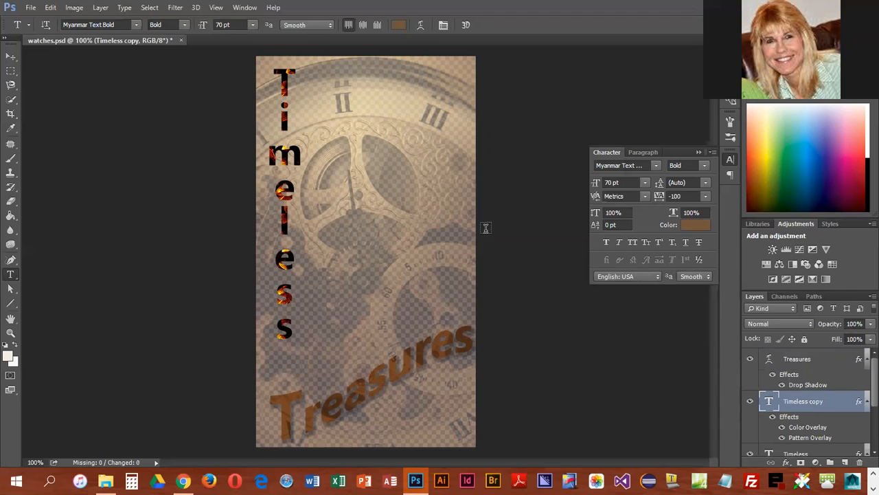
pyautogui.click(10, 60)
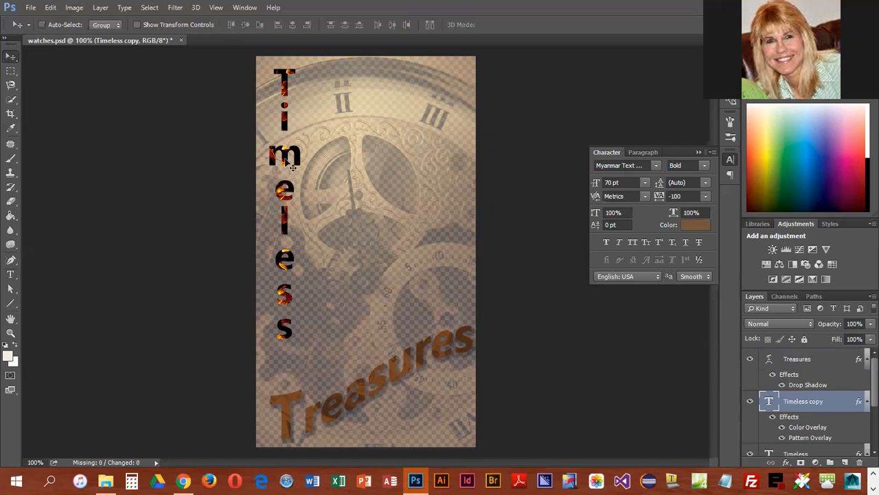
pyautogui.moveTo(283, 158); pyautogui.dragTo(348, 161)
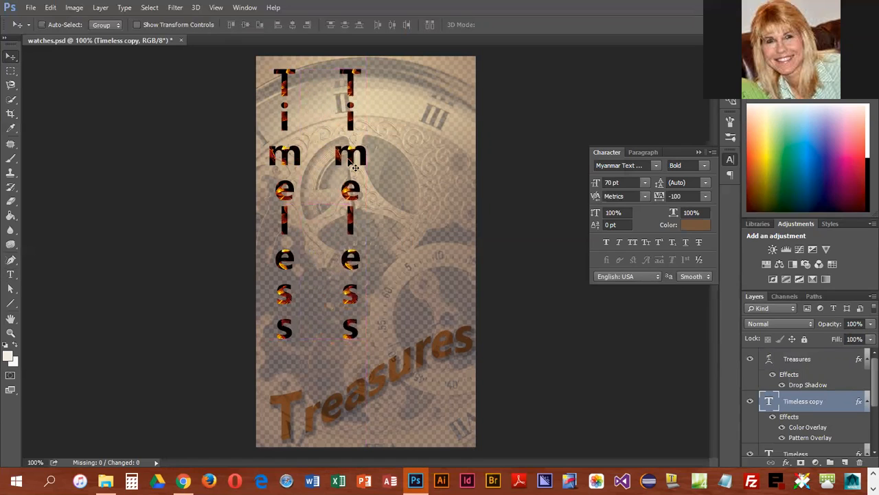
# Step: Scale the Timeless copy proportionally to about 88.67% and move it up so it sits vertically centred beside the original
pyautogui.hotkey('ctrl', 't')
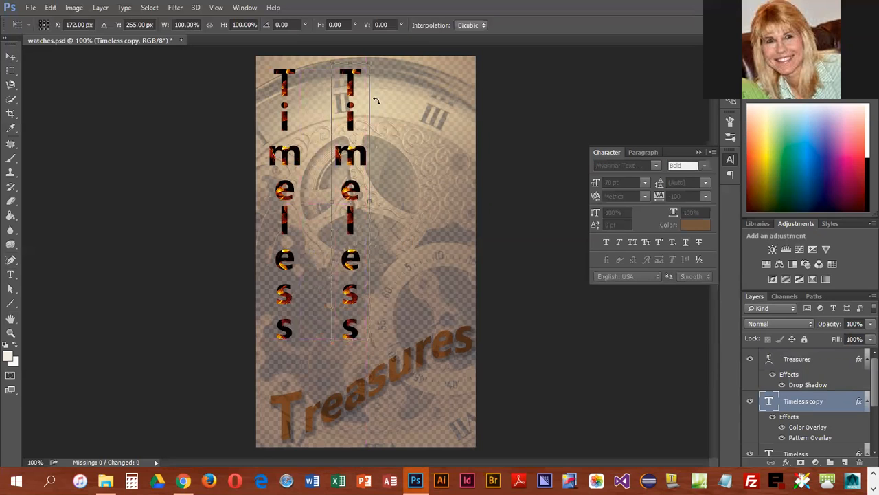
pyautogui.moveTo(368, 63); pyautogui.dragTo(361, 94)
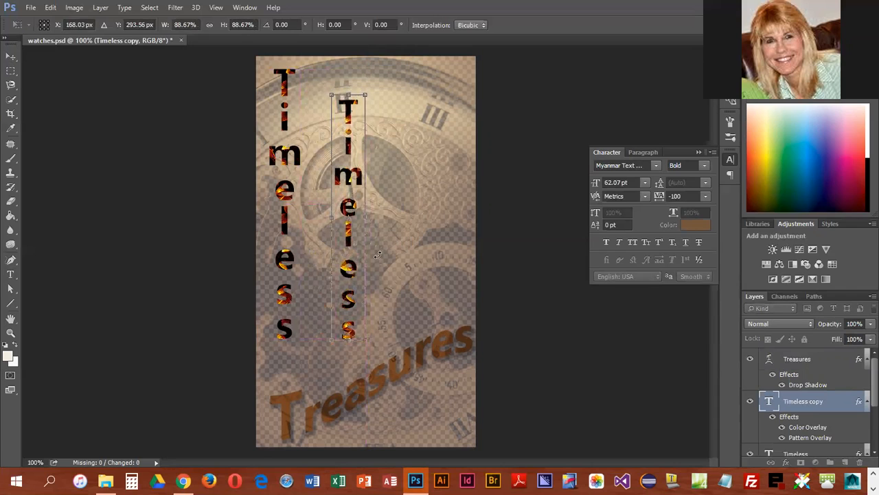
pyautogui.moveTo(348, 312); pyautogui.dragTo(346, 303)
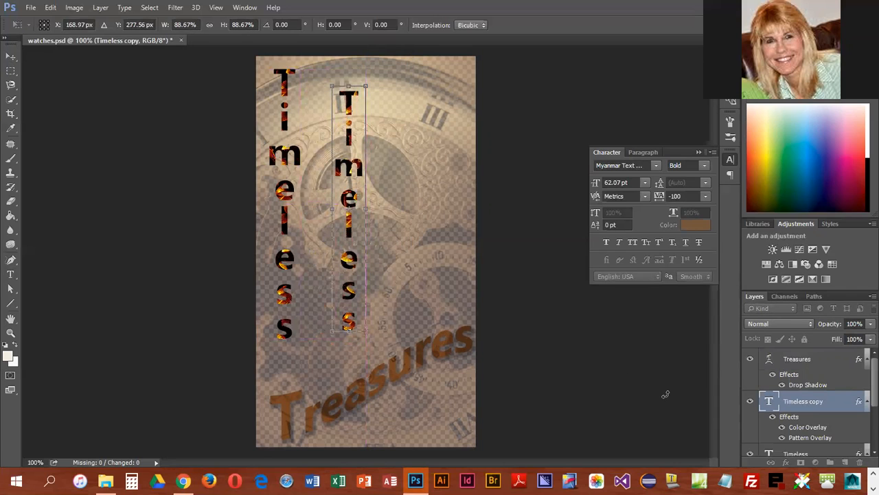
pyautogui.press('Return')
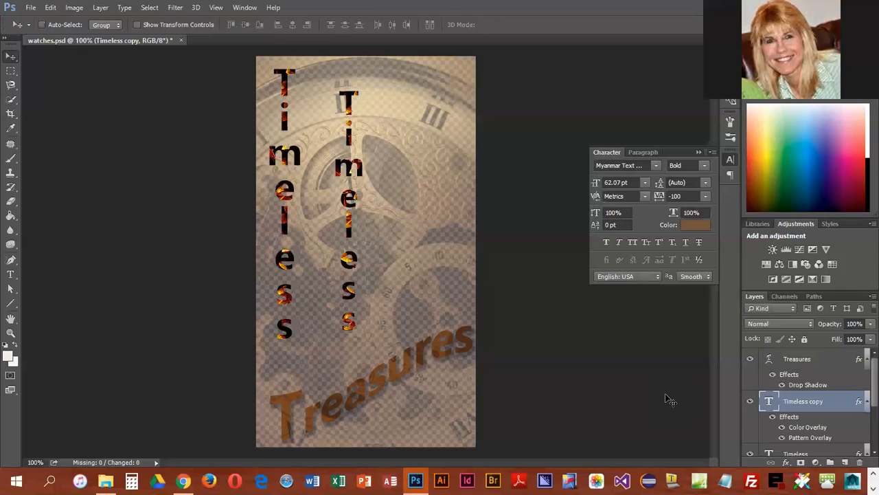
# Step: Duplicate the scaled Timeless copy, place the duplicate to its right and scale it to about 87.21%, vertically centred
pyautogui.hotkey('ctrl', 'j')
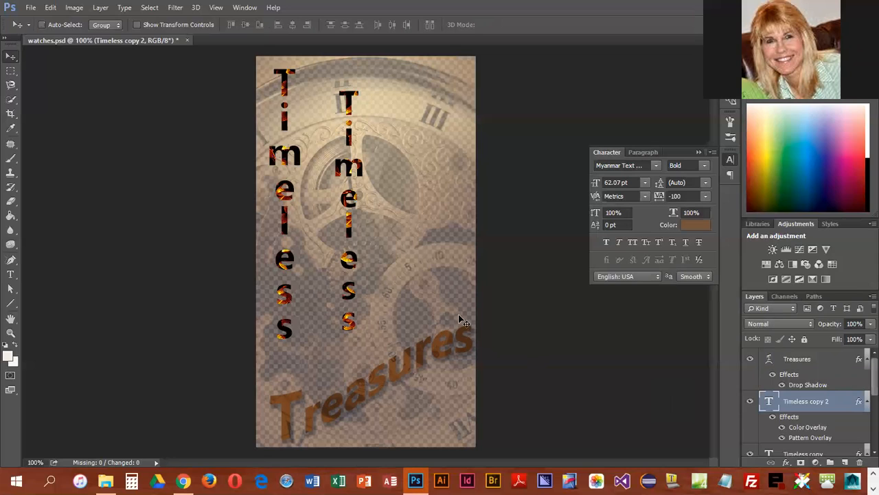
pyautogui.moveTo(354, 263); pyautogui.dragTo(408, 263)
pyautogui.hotkey('ctrl', 't')
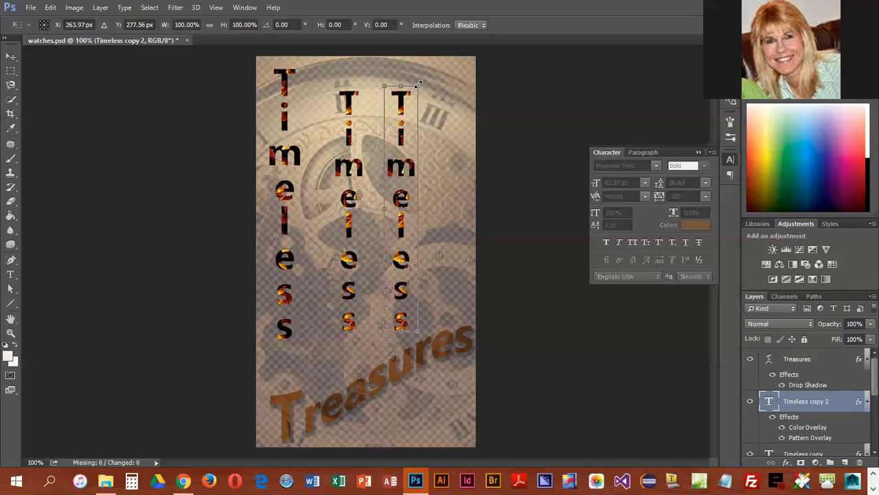
pyautogui.moveTo(419, 84); pyautogui.dragTo(413, 117)
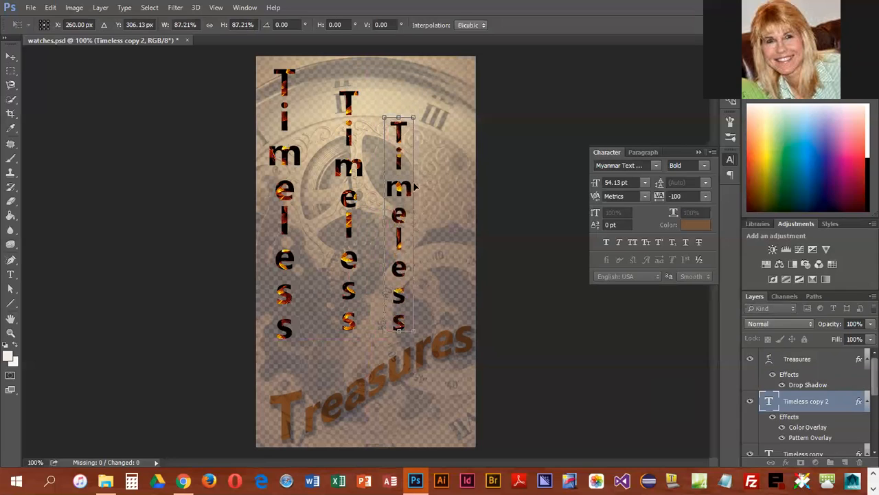
pyautogui.moveTo(402, 221); pyautogui.dragTo(406, 213)
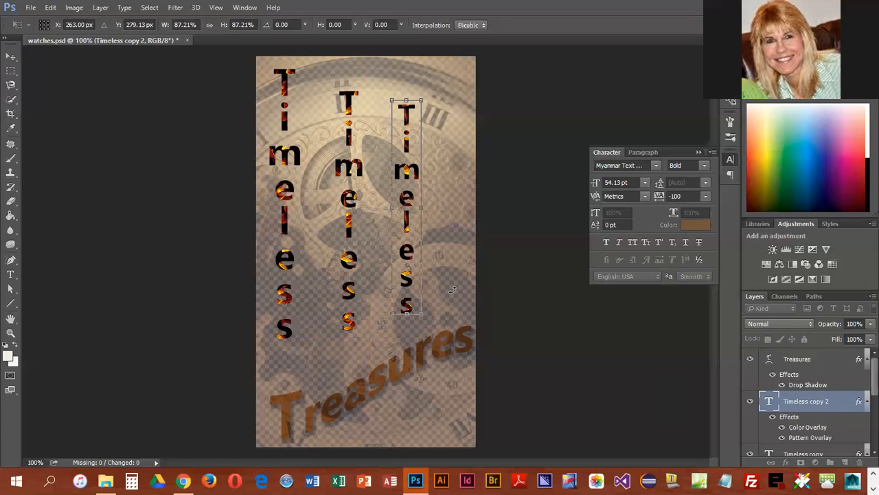
pyautogui.press('Return')
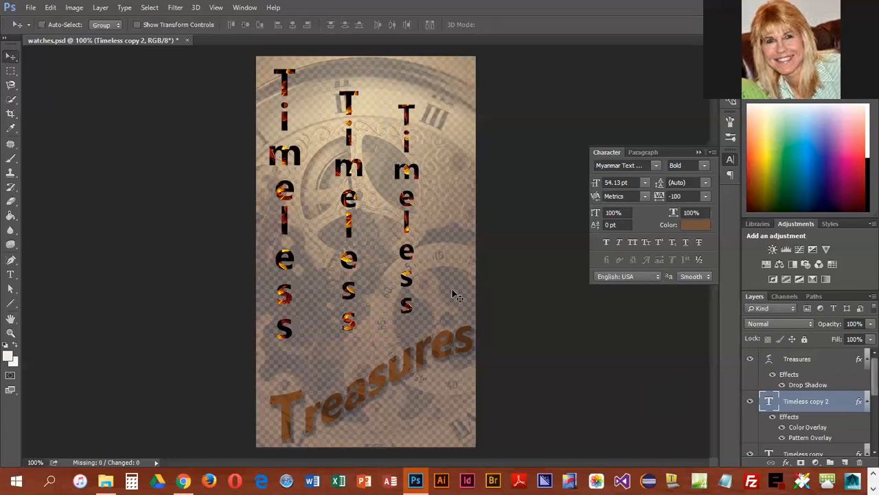
# Step: Add another Timeless duplicate near the canvas's right edge and scale it to about 85.17%, shifted up to centre it
pyautogui.keyDown('alt'); pyautogui.click(435, 240); pyautogui.keyUp('alt')
pyautogui.moveTo(412, 221); pyautogui.dragTo(461, 222)
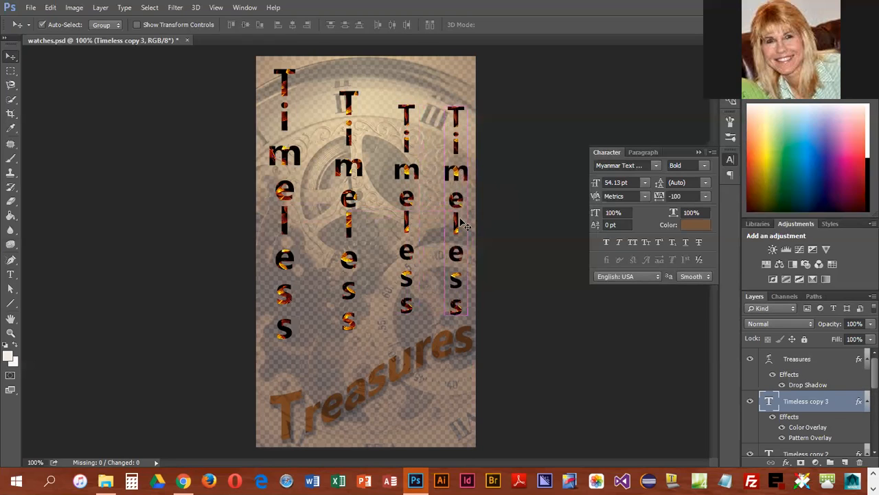
pyautogui.hotkey('ctrl', 't')
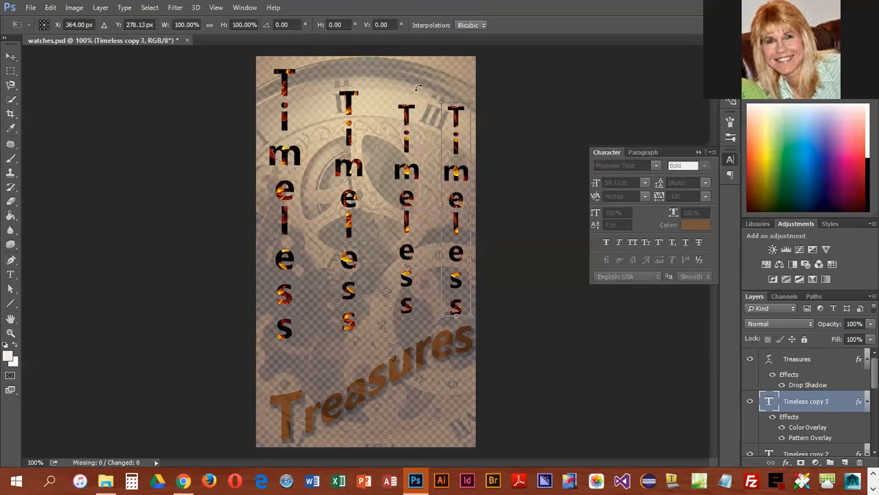
pyautogui.moveTo(446, 119); pyautogui.dragTo(450, 135)
pyautogui.moveTo(464, 214); pyautogui.dragTo(464, 200)
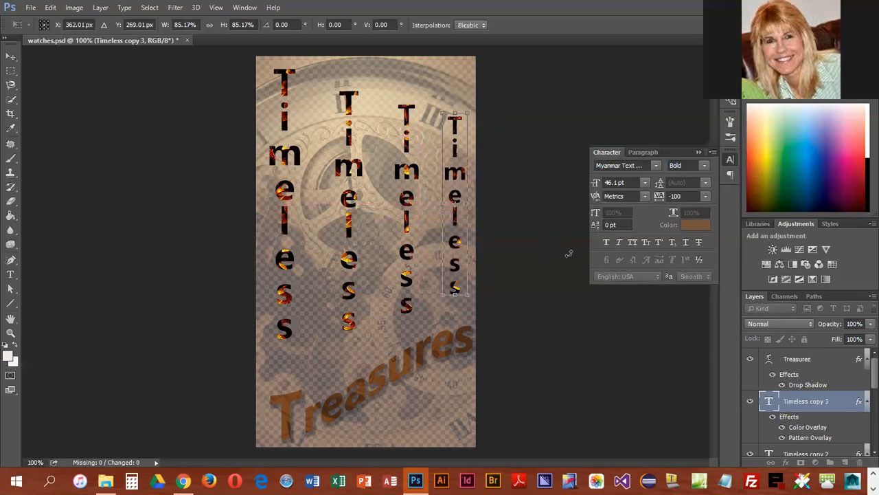
pyautogui.press('Return')
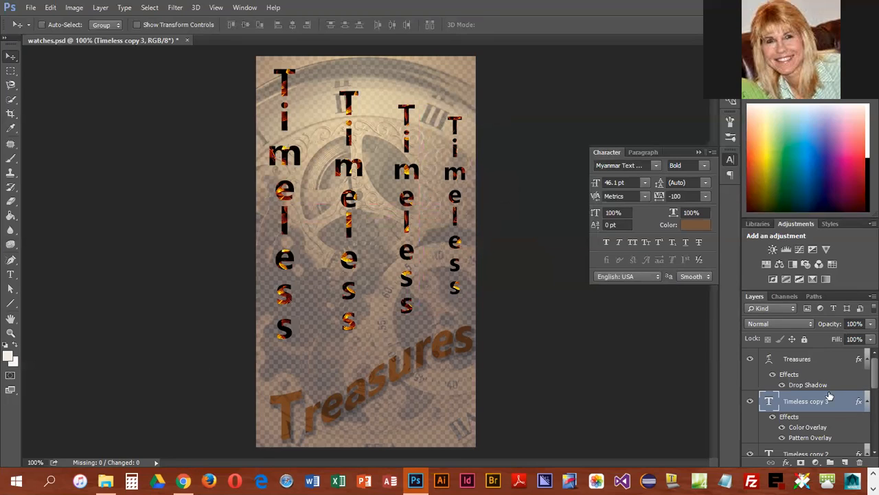
# Step: Lower the layer opacity of Timeless copy 3 to 32% and of Timeless copy 2 to 45%
pyautogui.click(870, 324)
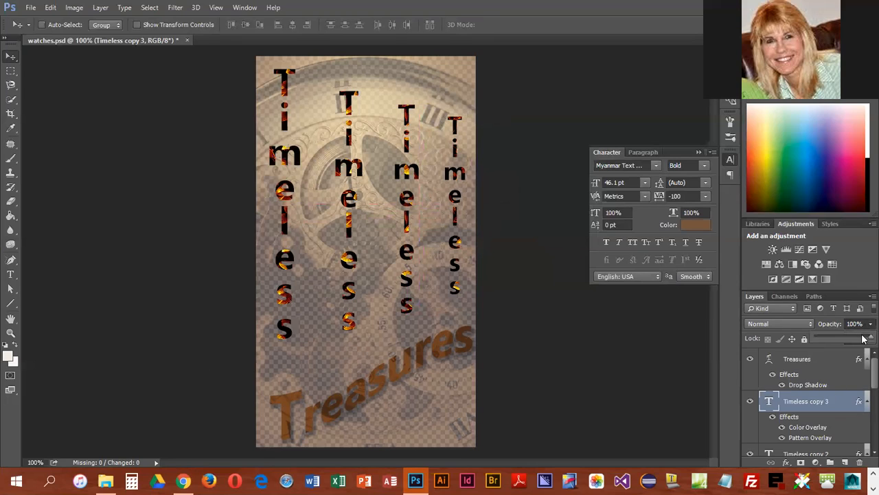
pyautogui.moveTo(863, 341); pyautogui.dragTo(828, 337)
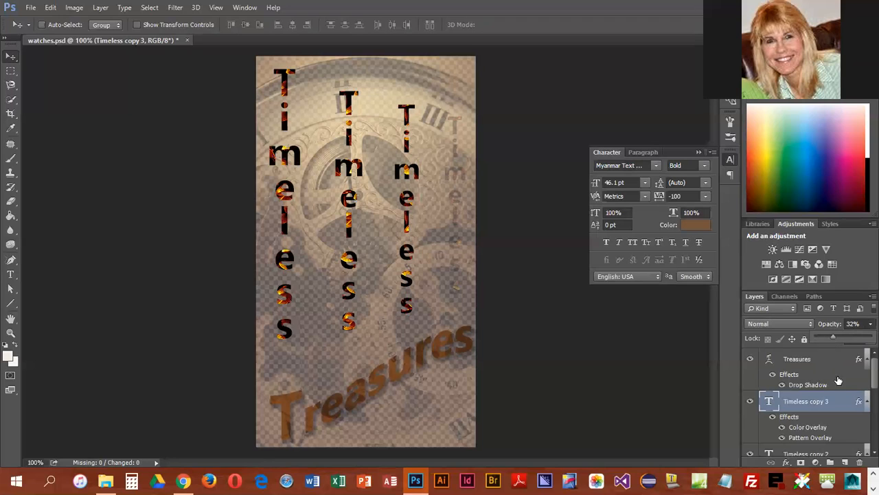
pyautogui.scroll(-3, 818, 404)
pyautogui.scroll(1, 813, 405)
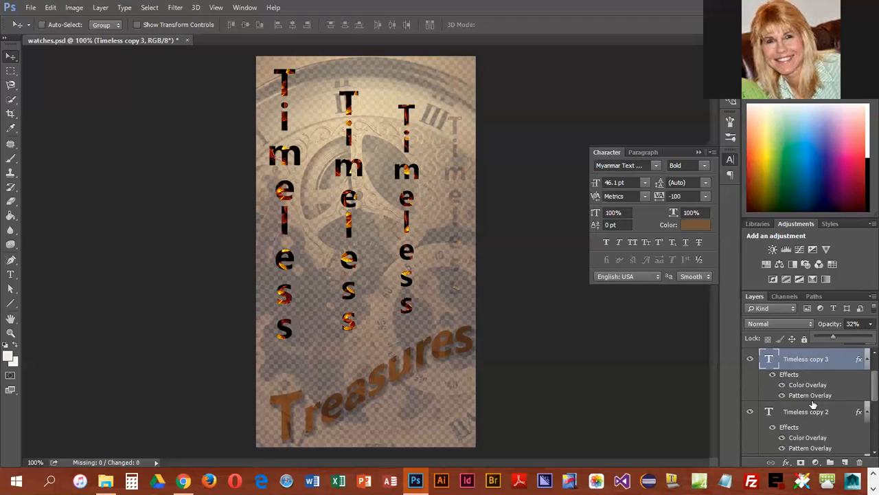
pyautogui.click(816, 411)
pyautogui.click(870, 323)
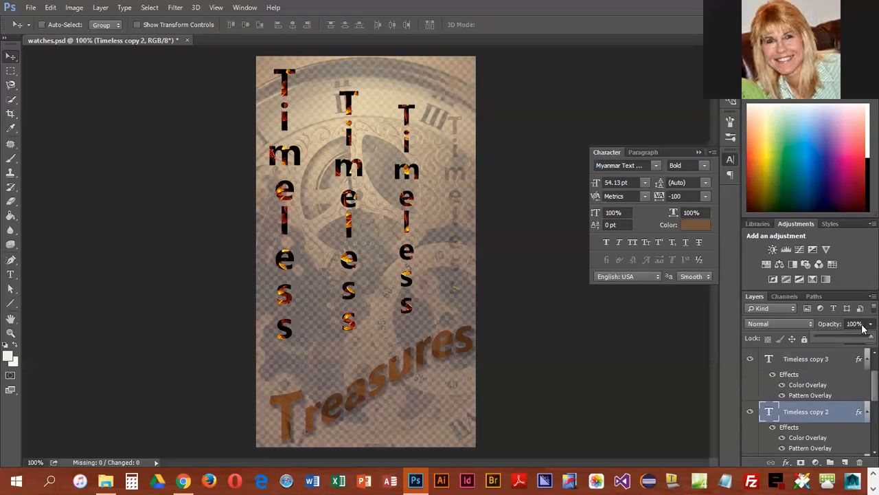
pyautogui.moveTo(865, 338); pyautogui.dragTo(833, 335)
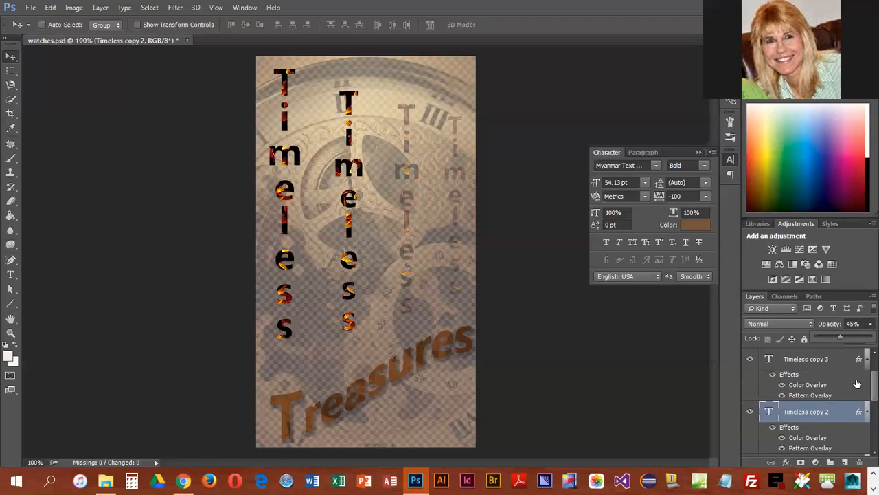
# Step: Set the Timeless copy layer's opacity to 60% and preview it briefly without its Color Overlay effect
pyautogui.scroll(-4, 851, 386)
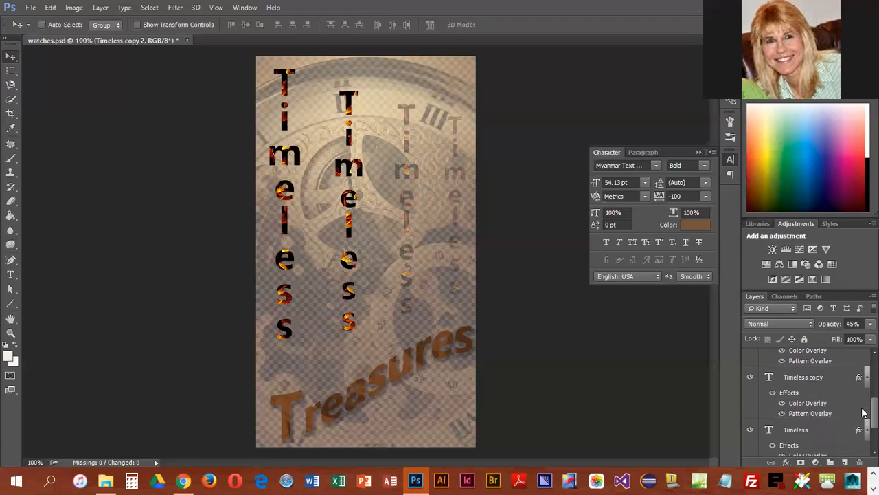
pyautogui.click(820, 384)
pyautogui.click(870, 324)
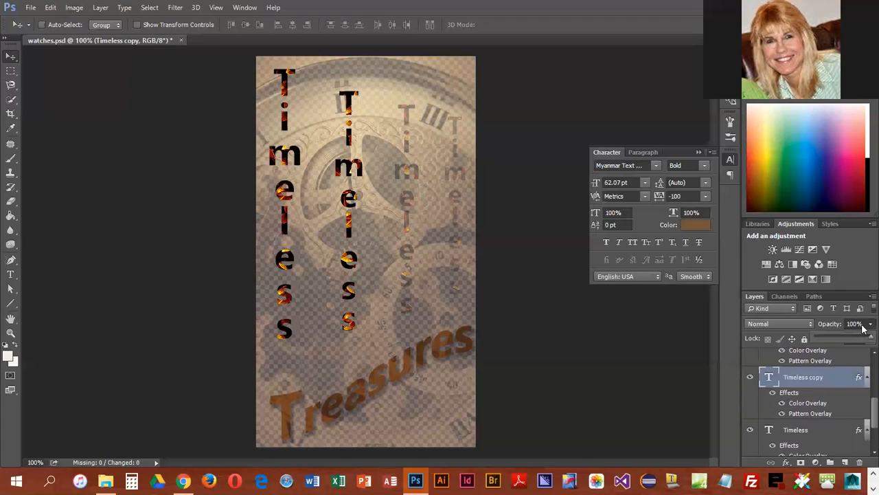
pyautogui.moveTo(869, 337); pyautogui.dragTo(851, 341)
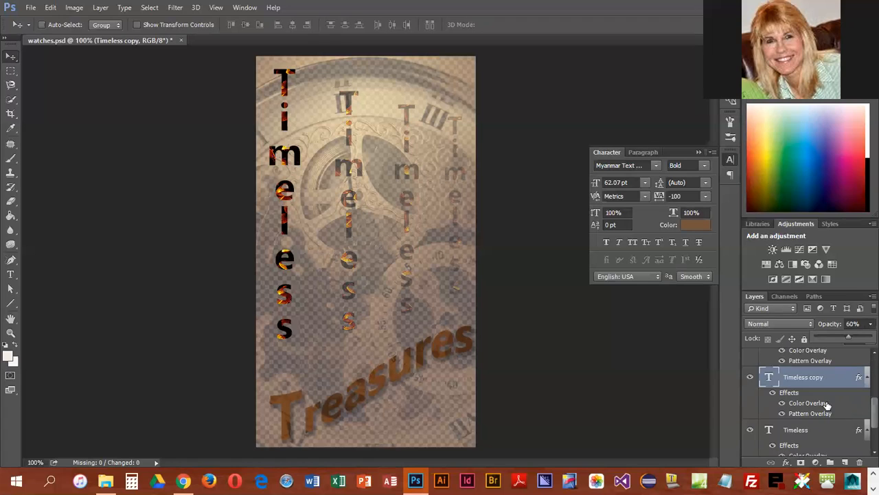
pyautogui.click(781, 403)
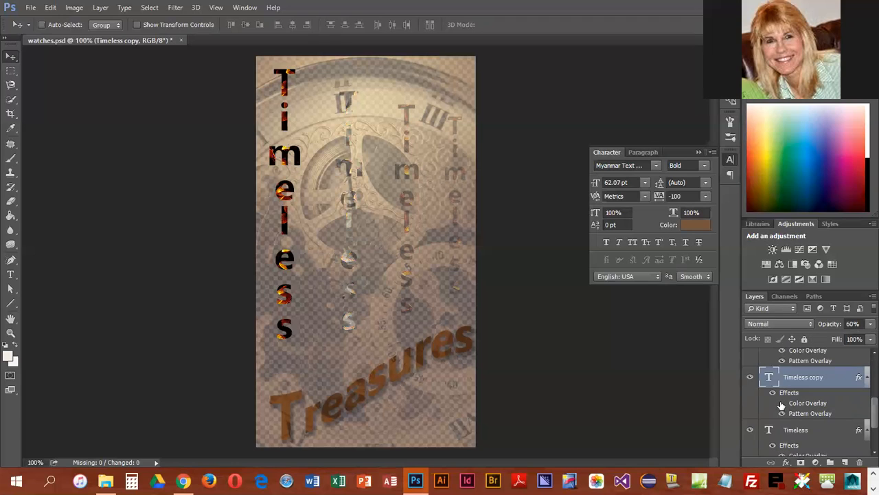
pyautogui.click(782, 403)
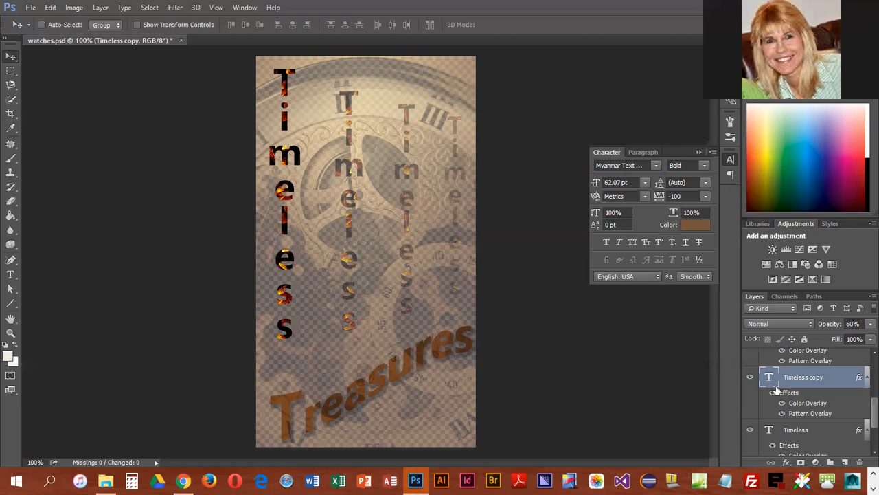
# Step: Change the blend mode of the original Timeless layer's Color Overlay to Multiply
pyautogui.scroll(-3, 795, 399)
pyautogui.scroll(2, 794, 400)
pyautogui.scroll(-2, 795, 401)
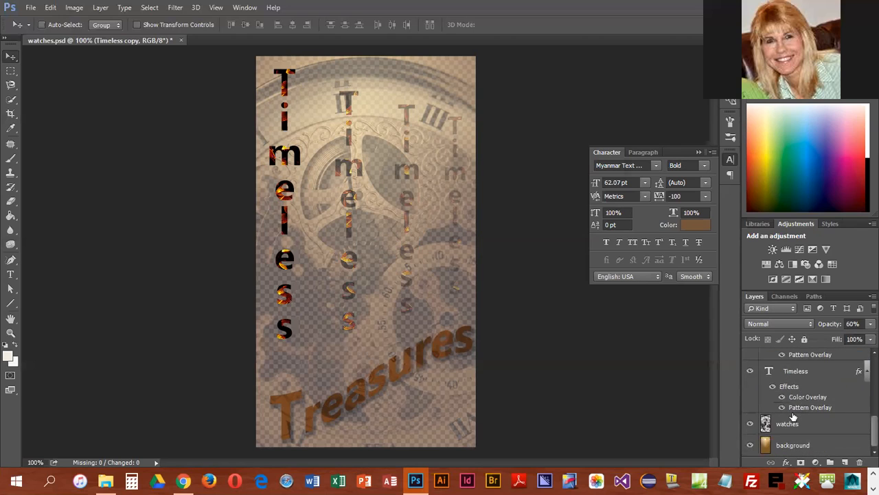
pyautogui.doubleClick(795, 372)
pyautogui.press('Return')
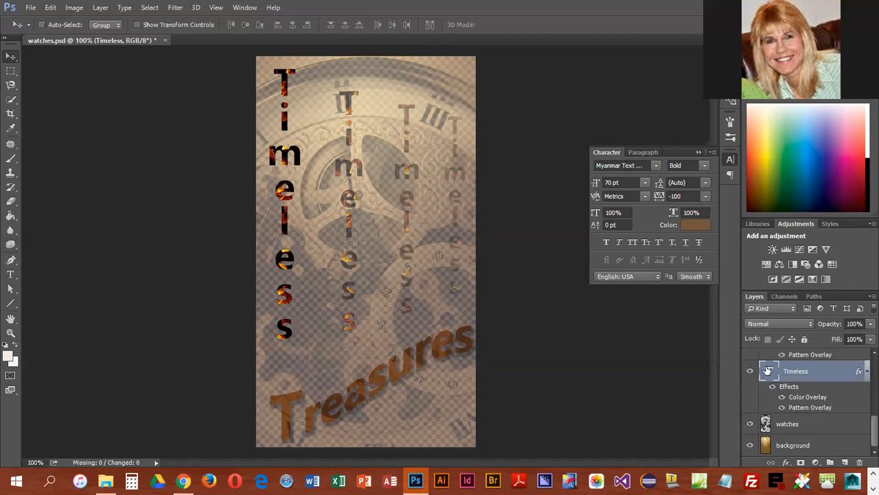
pyautogui.doubleClick(808, 398)
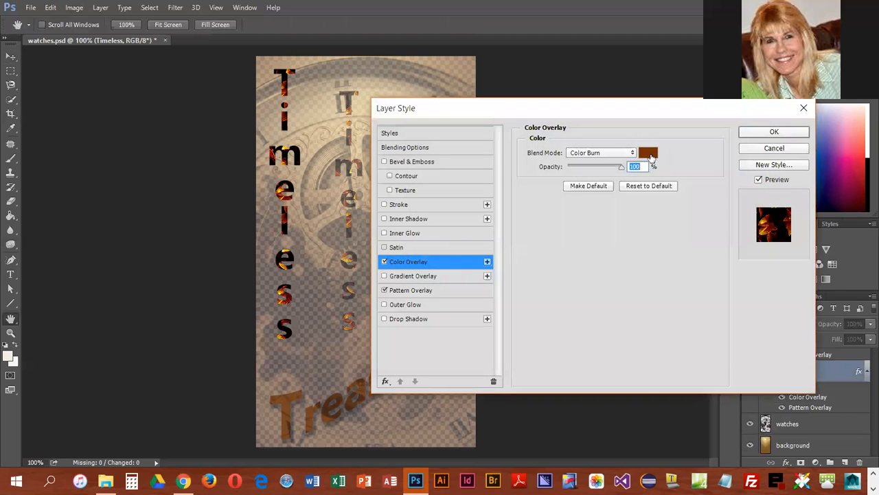
pyautogui.click(612, 156)
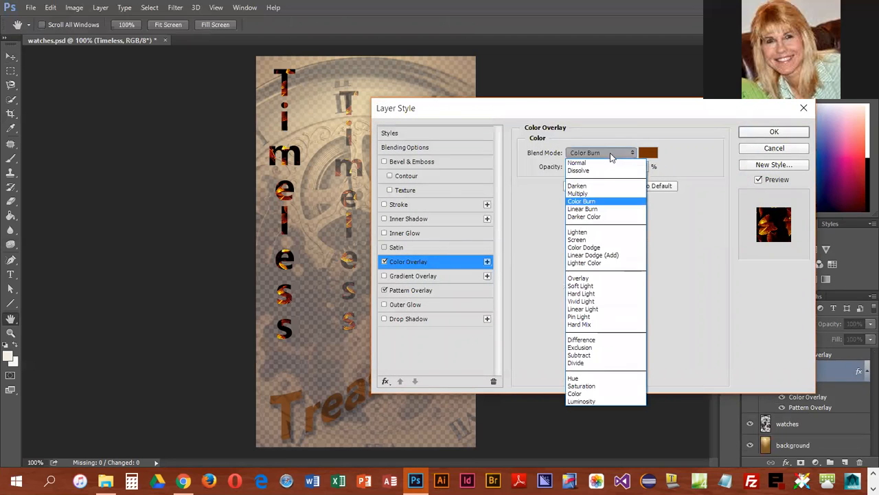
pyautogui.click(599, 190)
pyautogui.click(771, 132)
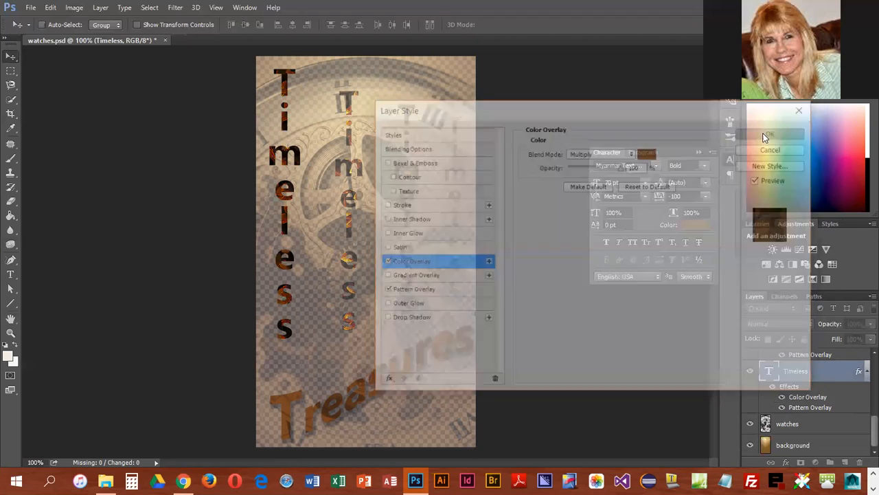
# Step: Change the blend mode of the Timeless copy layer's Color Overlay to Multiply
pyautogui.scroll(1, 776, 357)
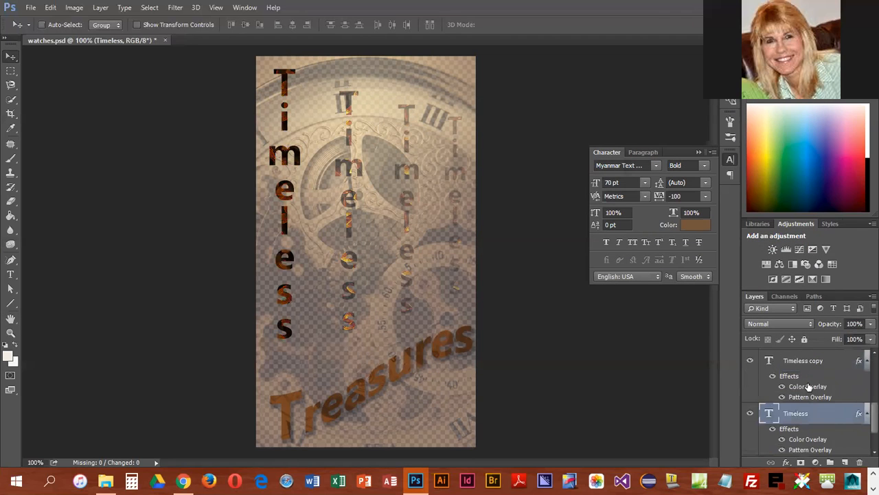
pyautogui.doubleClick(807, 386)
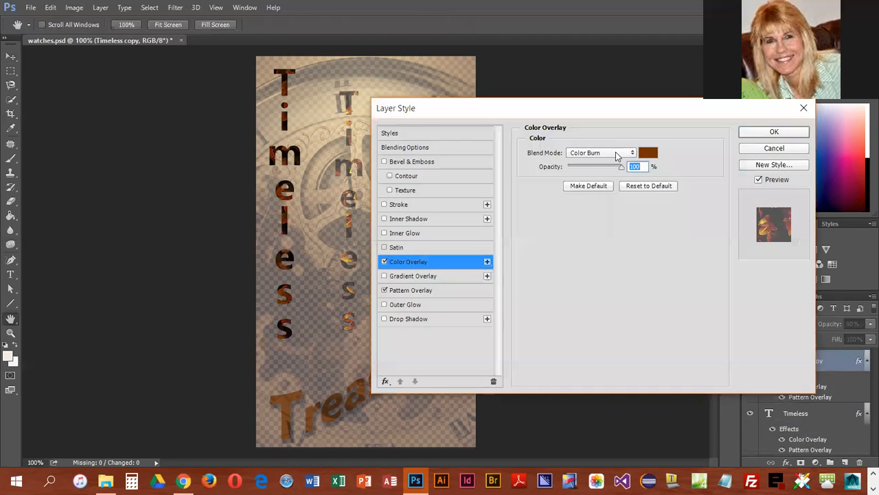
pyautogui.click(618, 153)
pyautogui.click(604, 192)
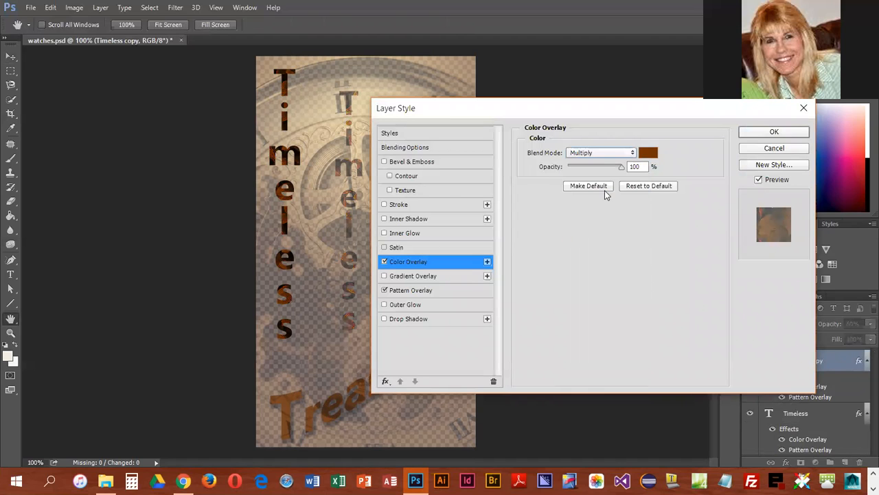
pyautogui.click(795, 134)
# Step: Set the Color Overlay blend mode of the Timeless copy 2 layer to Multiply
pyautogui.scroll(1, 833, 390)
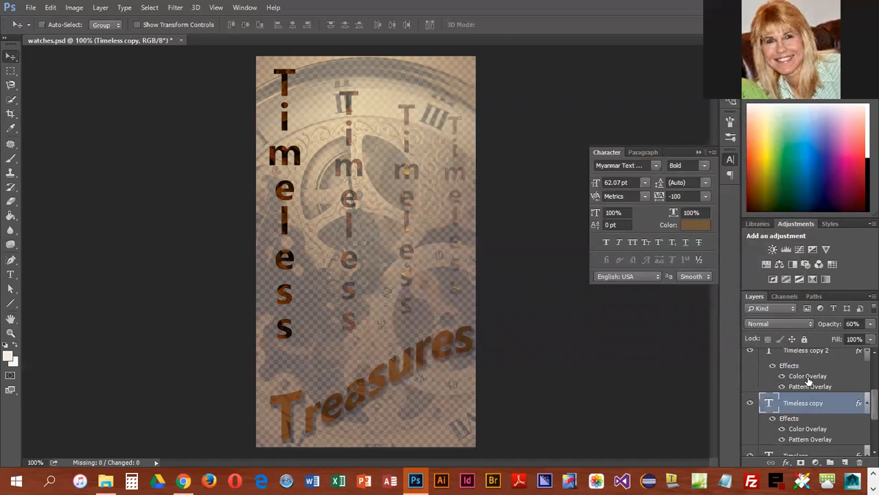
pyautogui.doubleClick(809, 381)
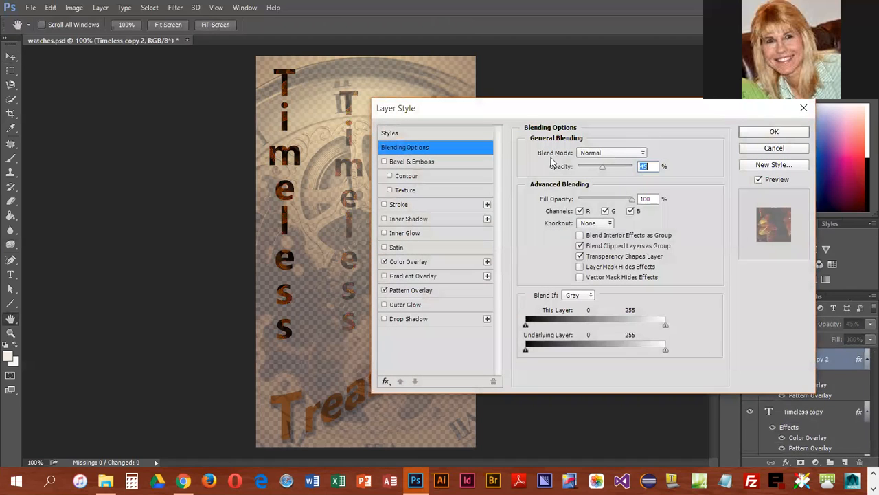
pyautogui.click(411, 263)
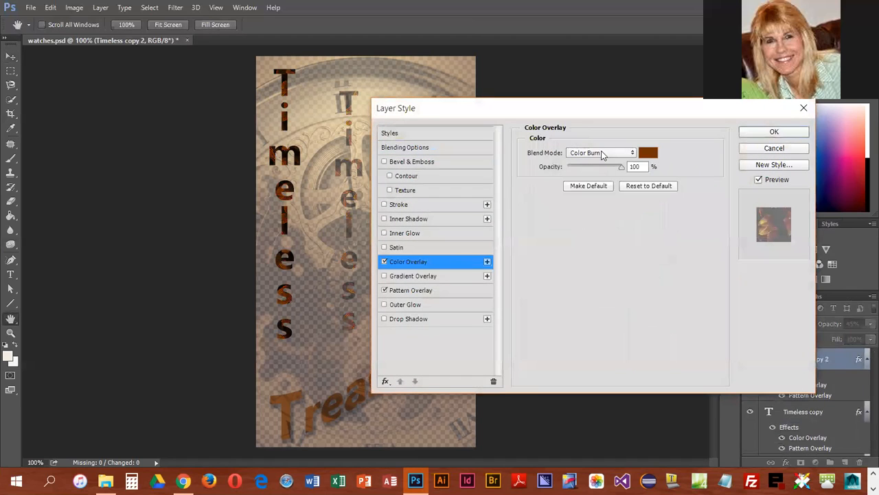
pyautogui.click(602, 153)
pyautogui.click(598, 194)
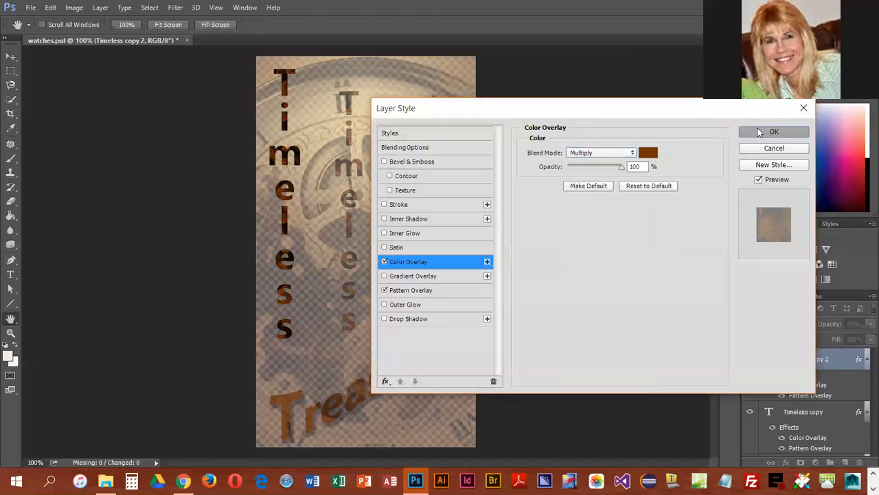
pyautogui.click(774, 132)
# Step: Switch the Timeless copy 3 layer's Color Overlay to the Multiply blend mode
pyautogui.scroll(3, 812, 374)
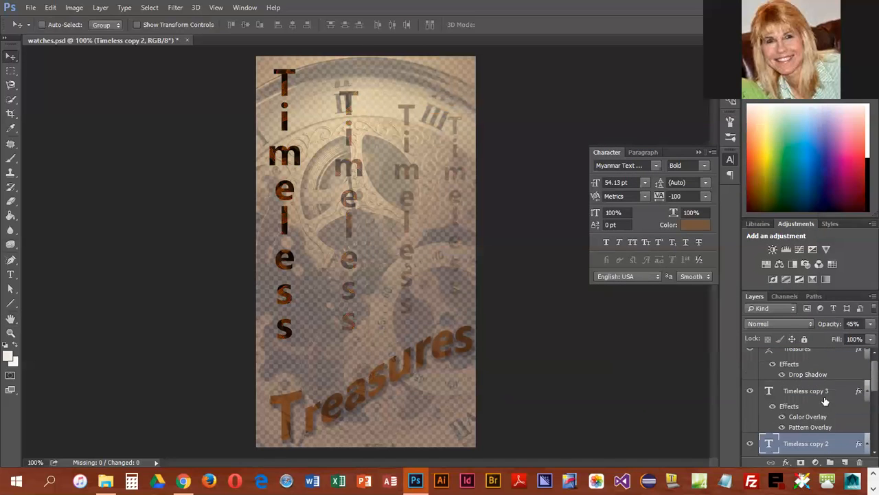
pyautogui.doubleClick(814, 417)
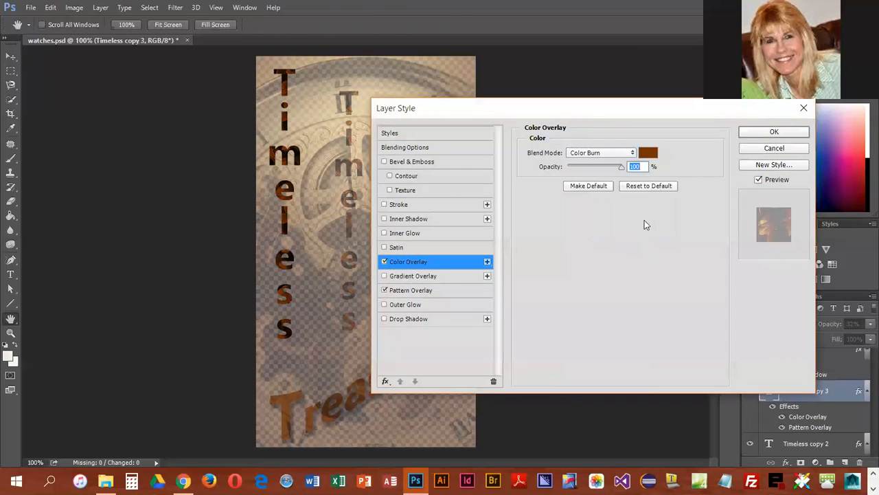
pyautogui.click(607, 155)
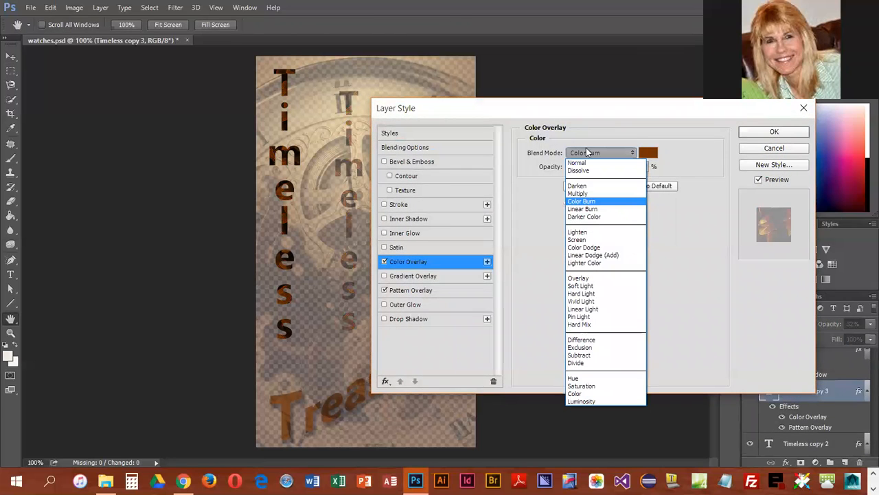
pyautogui.click(592, 193)
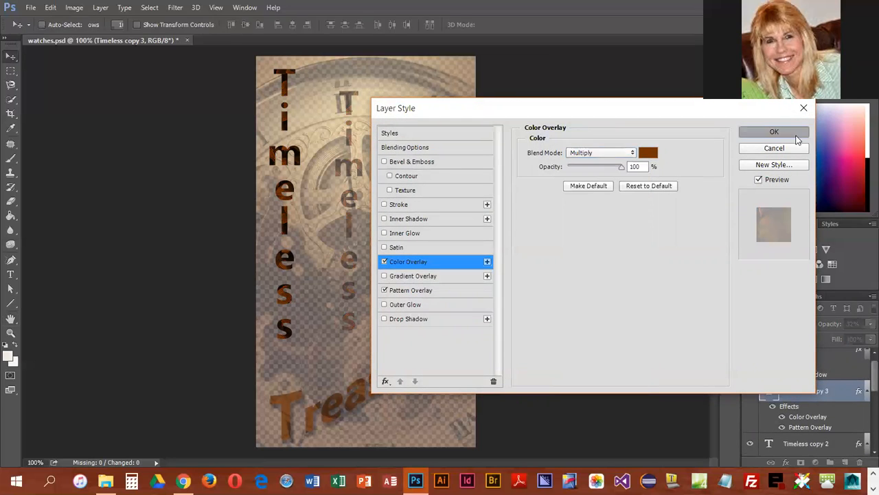
pyautogui.click(774, 132)
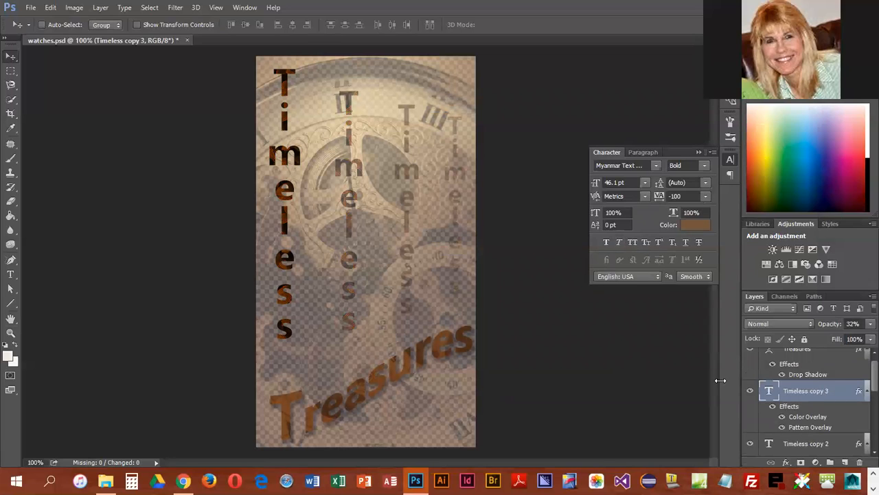
# Step: Rasterize the type of the Timeless copy layer so that filters can be applied to it
pyautogui.scroll(-2, 797, 400)
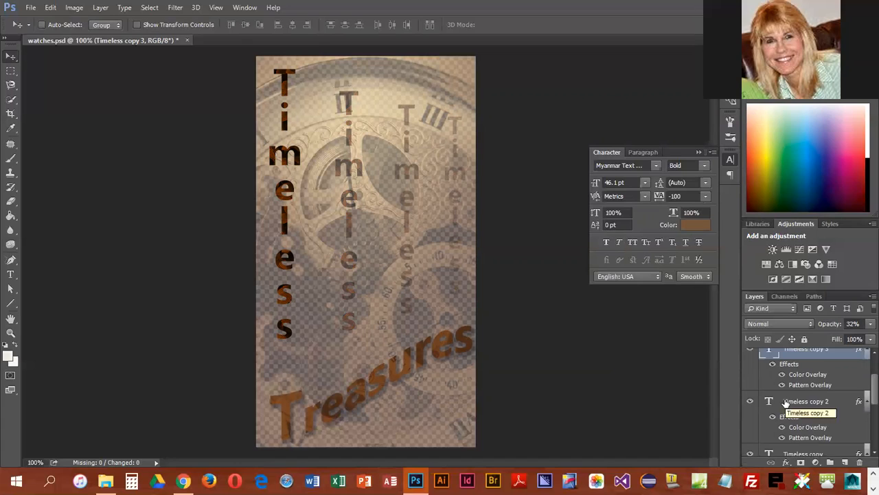
pyautogui.scroll(-2, 783, 439)
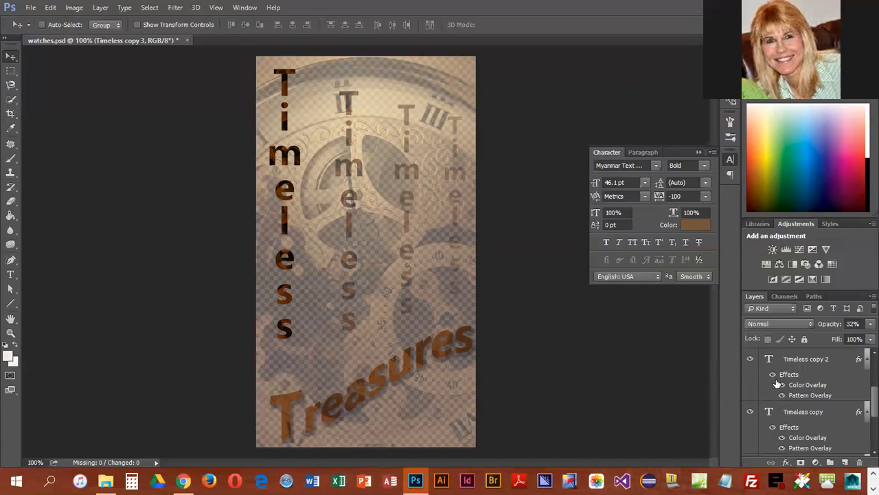
pyautogui.scroll(-4, 809, 412)
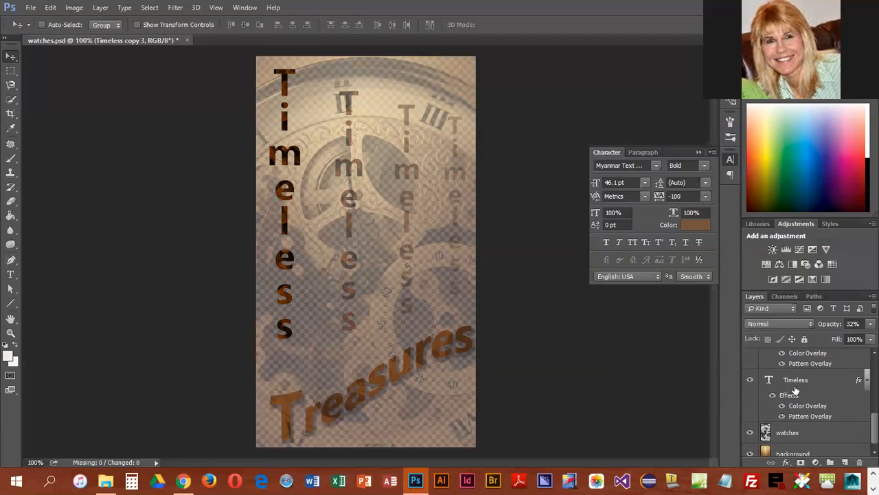
pyautogui.scroll(2, 797, 388)
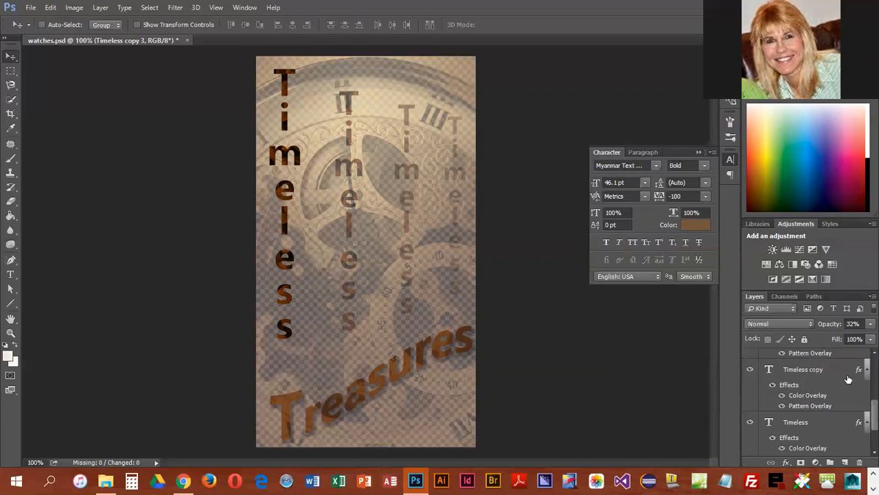
pyautogui.click(804, 373)
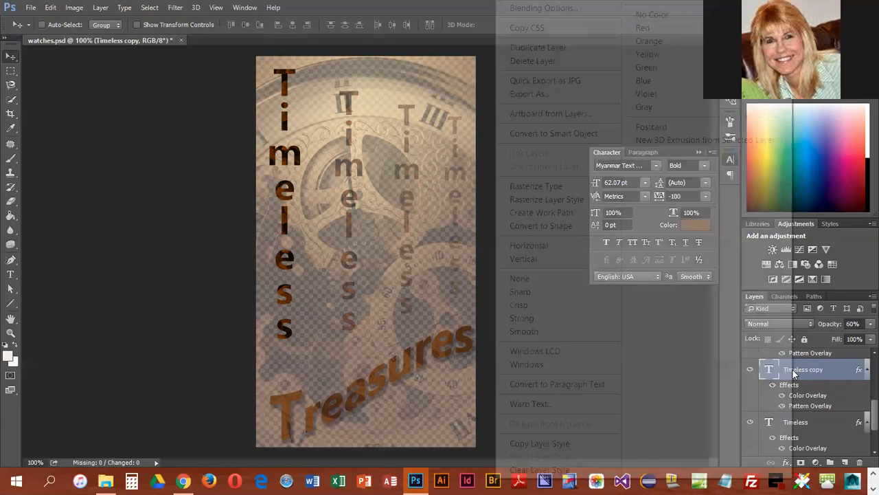
pyautogui.rightClick(795, 372)
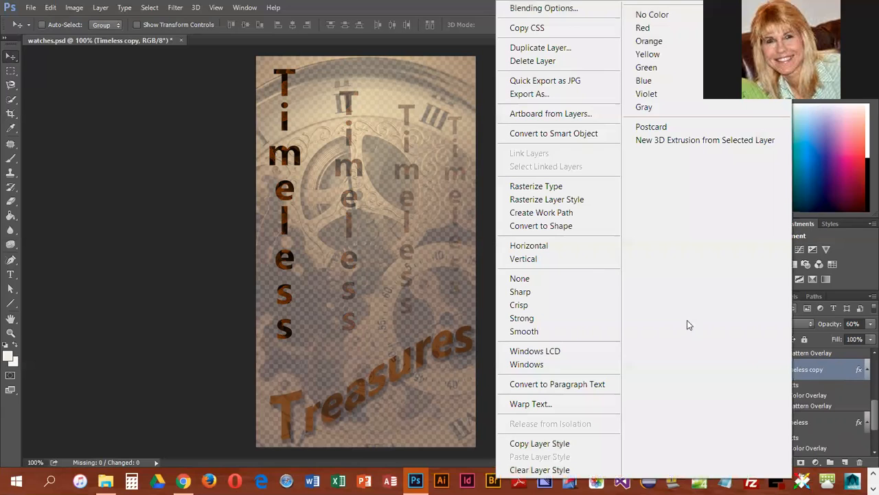
pyautogui.click(545, 193)
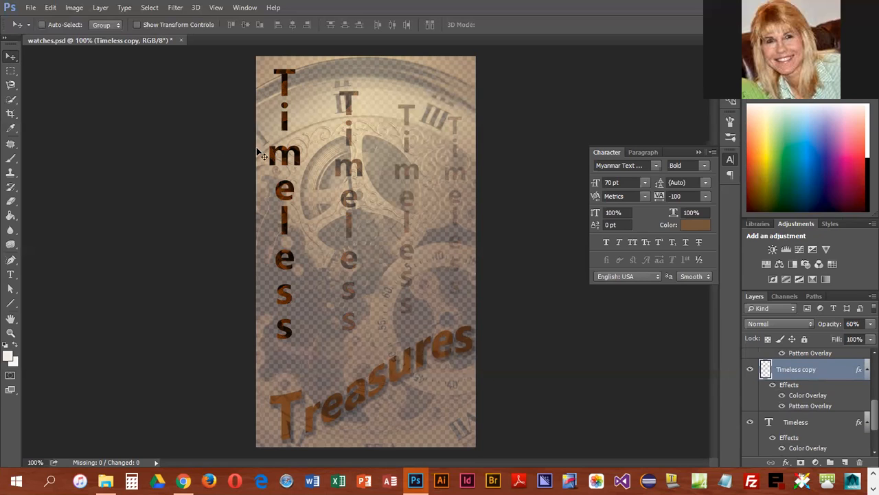
# Step: Apply a Gaussian Blur with a 0.6-pixel radius to the rasterized Timeless copy layer
pyautogui.click(174, 9)
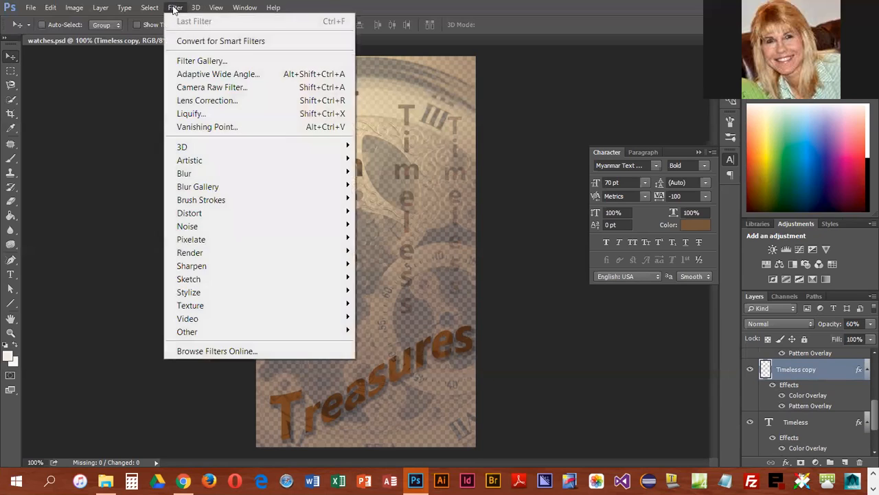
pyautogui.moveTo(218, 173)
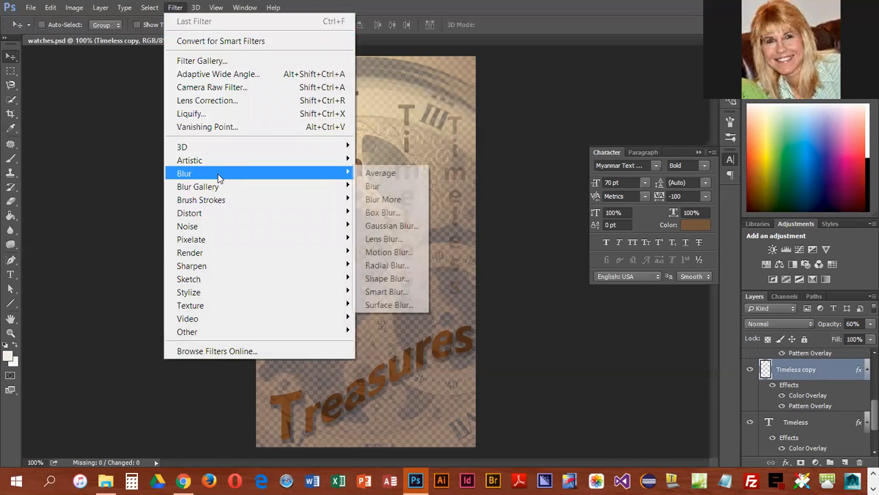
pyautogui.click(397, 224)
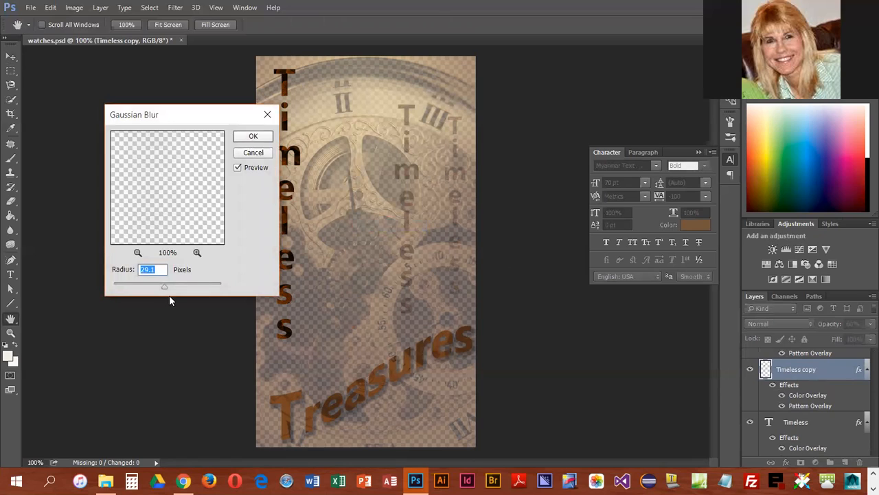
pyautogui.moveTo(164, 287); pyautogui.dragTo(117, 289)
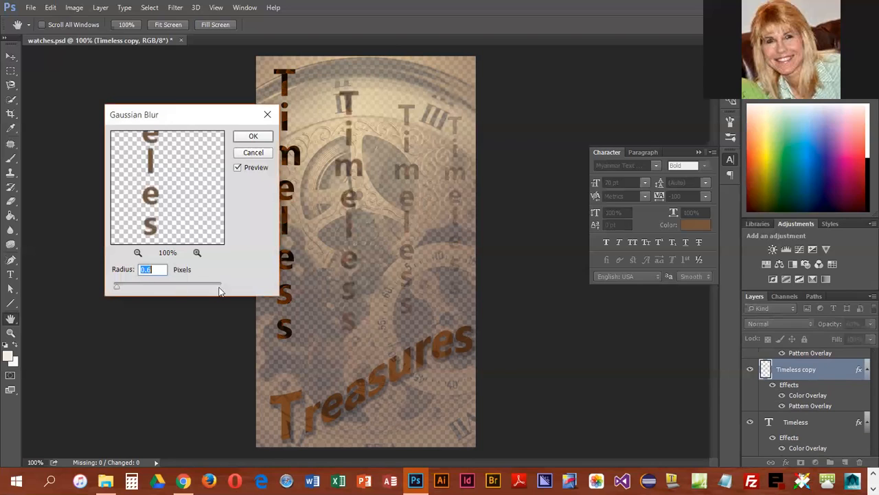
pyautogui.click(253, 136)
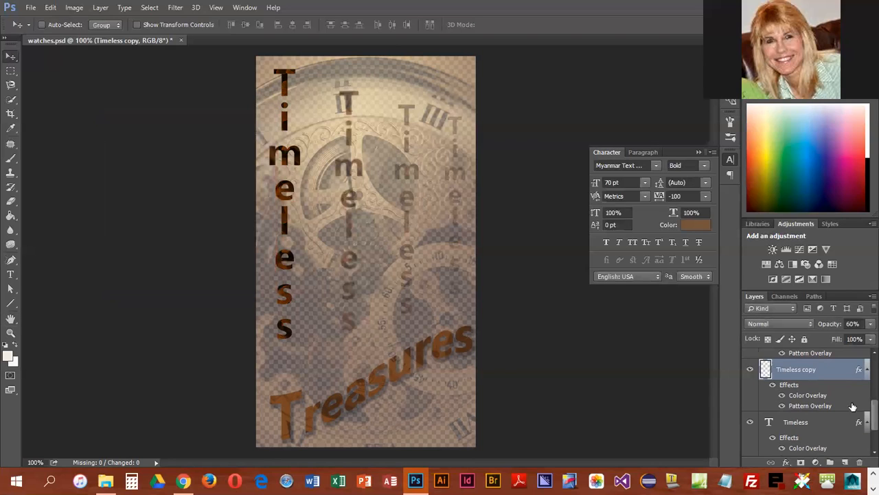
# Step: Rasterize the type of the Timeless copy 2 layer
pyautogui.moveTo(862, 422); pyautogui.dragTo(864, 398)
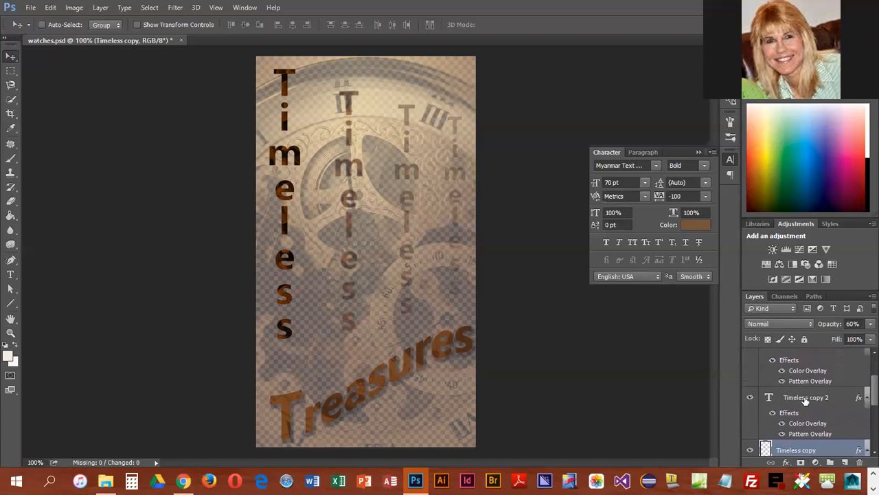
pyautogui.rightClick(805, 401)
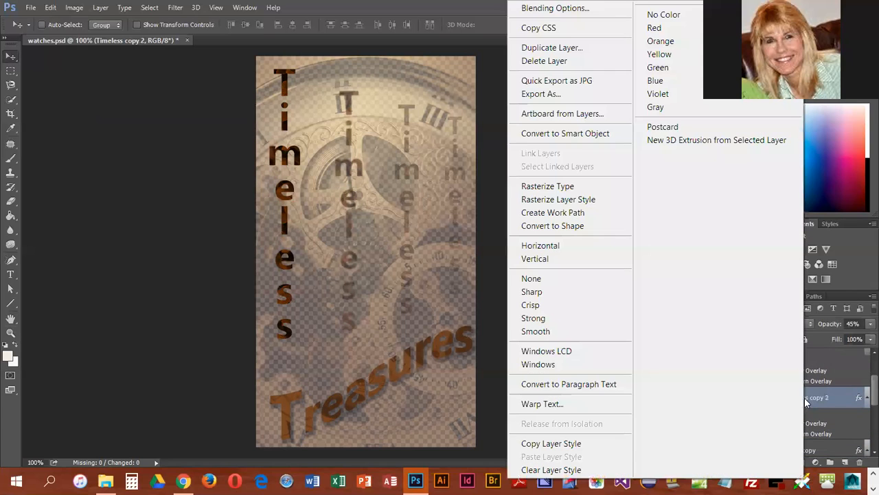
pyautogui.click(537, 187)
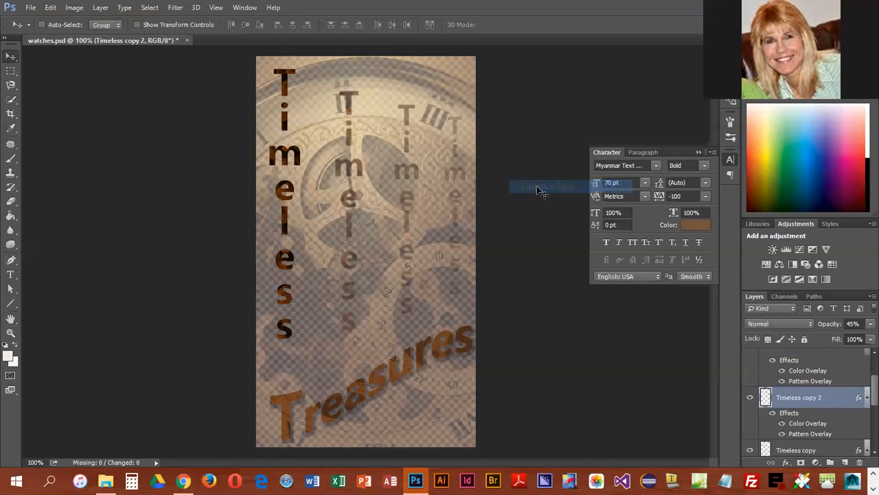
# Step: Apply a Gaussian Blur to the Timeless copy 2 layer with a slightly larger radius than on Timeless copy
pyautogui.click(175, 8)
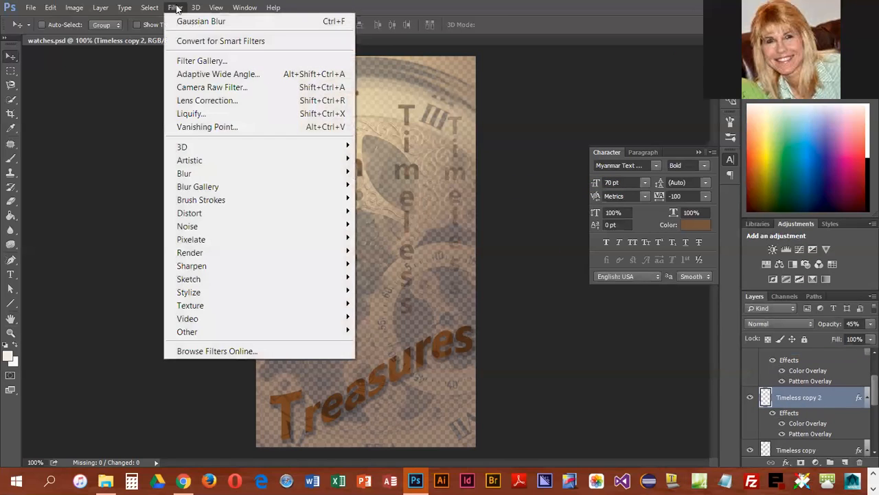
pyautogui.moveTo(231, 178)
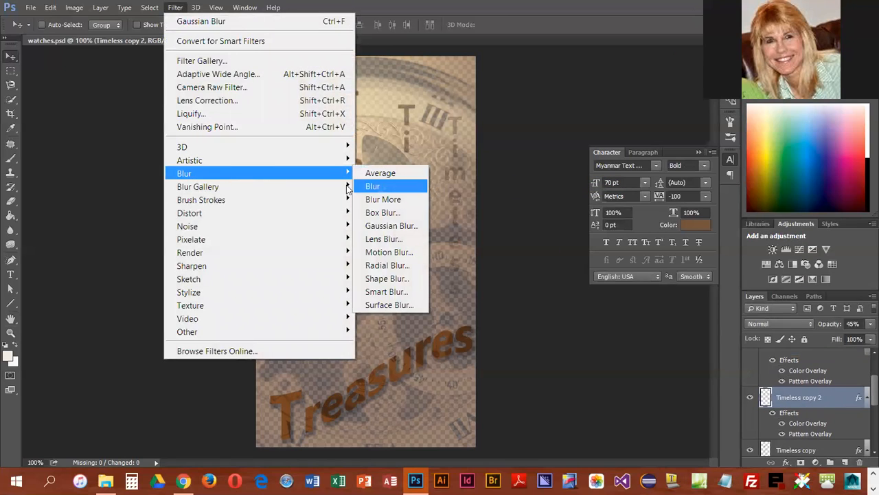
pyautogui.click(393, 225)
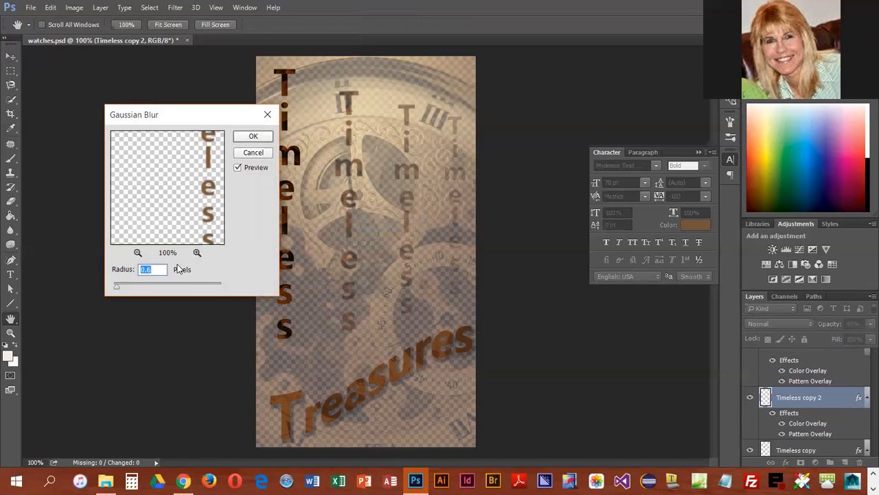
pyautogui.press('Up')
pyautogui.click(251, 137)
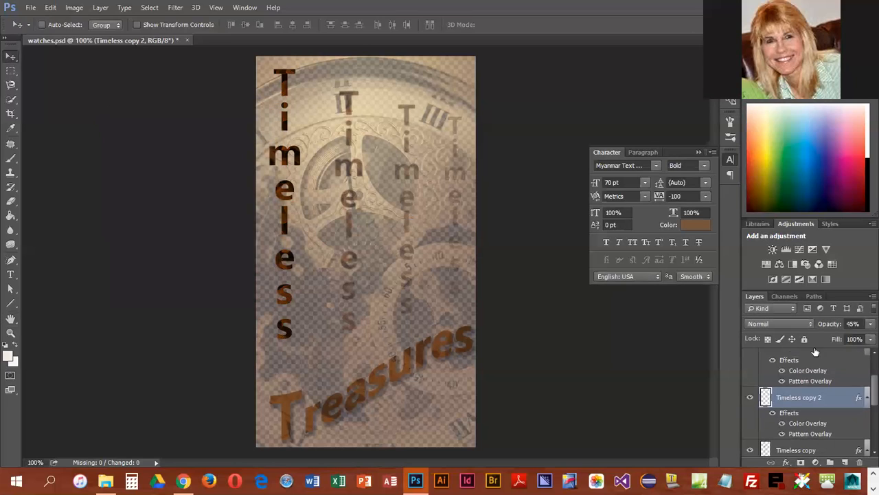
# Step: Rasterize the type of the Timeless copy 3 layer so that filters can be applied to it
pyautogui.scroll(1, 862, 390)
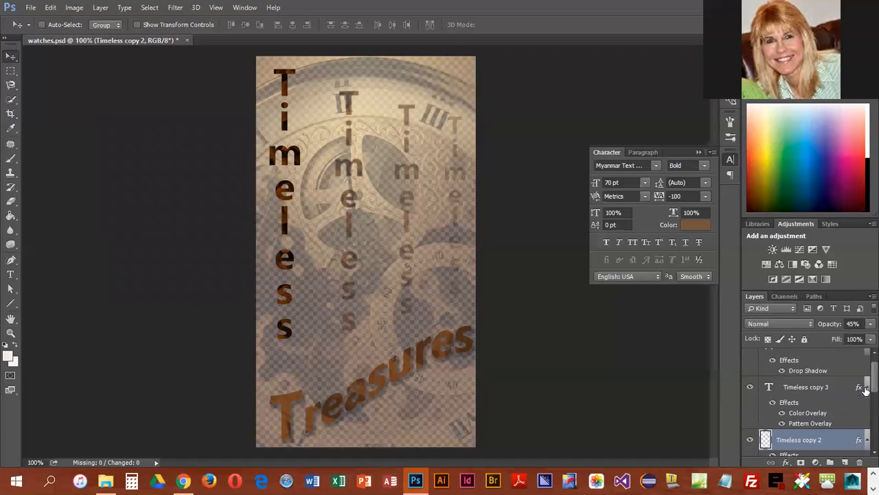
pyautogui.rightClick(795, 390)
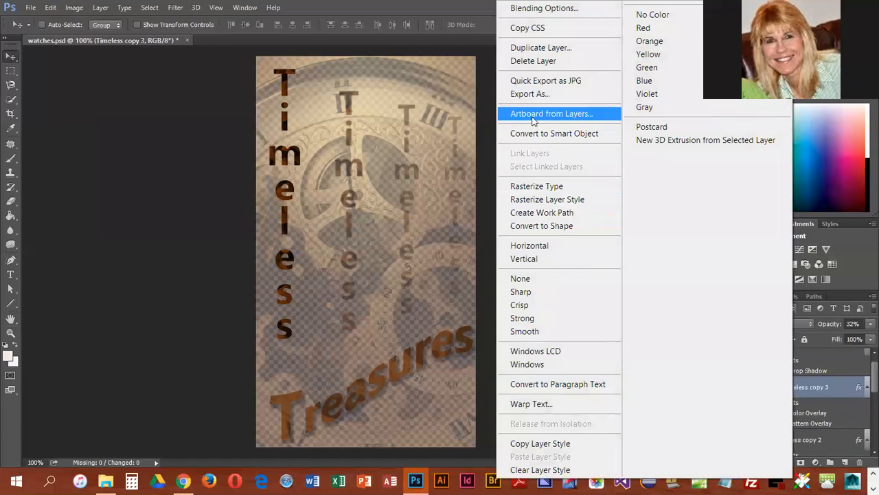
pyautogui.click(551, 190)
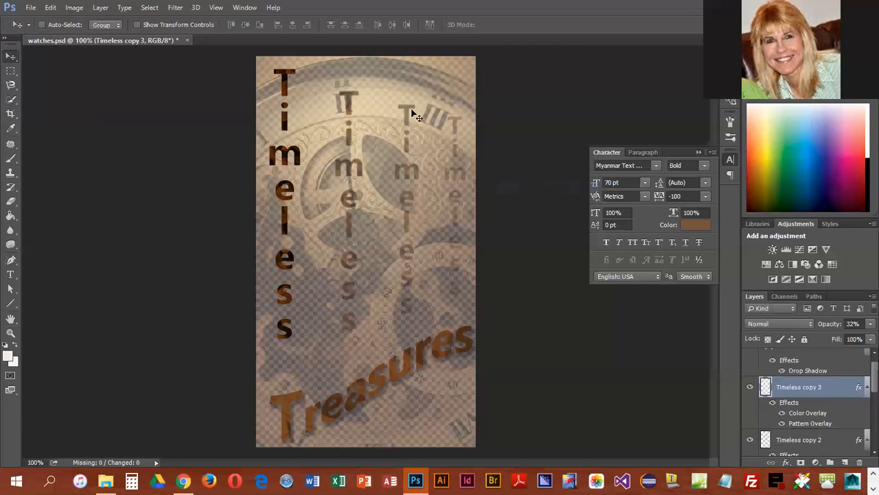
# Step: Apply a Gaussian Blur to the Timeless copy 3 layer with a slightly larger radius than on Timeless copy 2
pyautogui.click(176, 8)
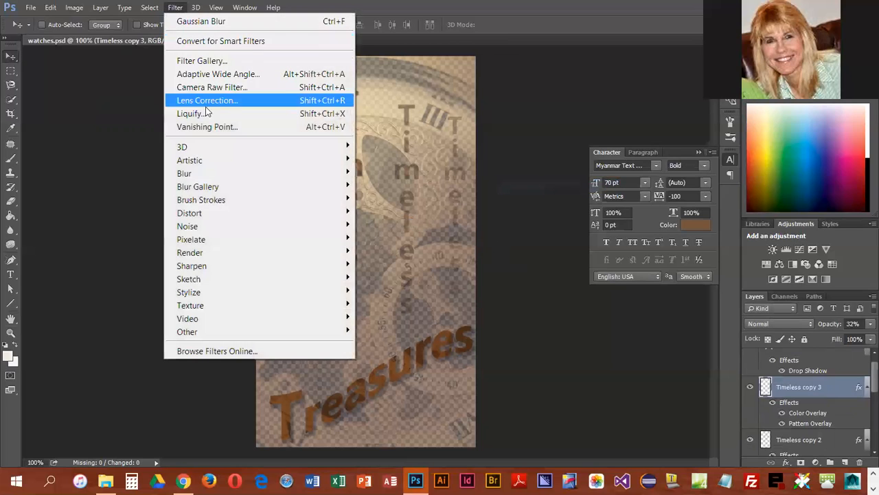
pyautogui.moveTo(206, 177)
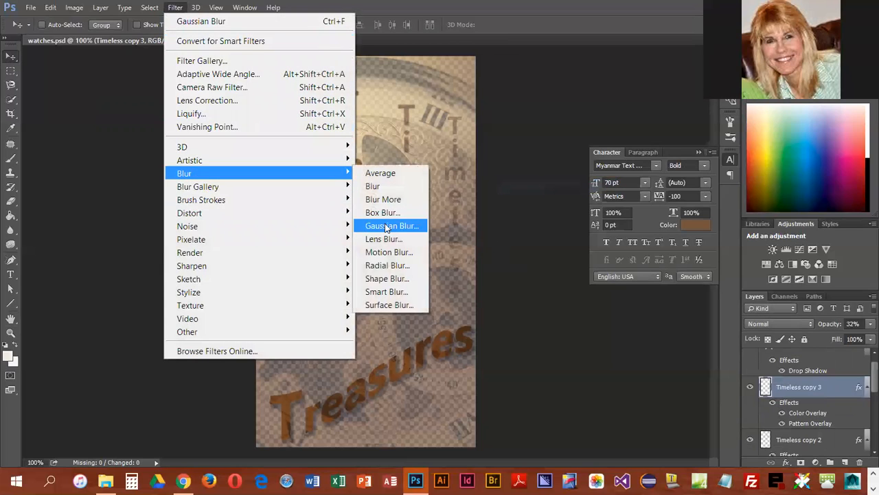
pyautogui.click(389, 226)
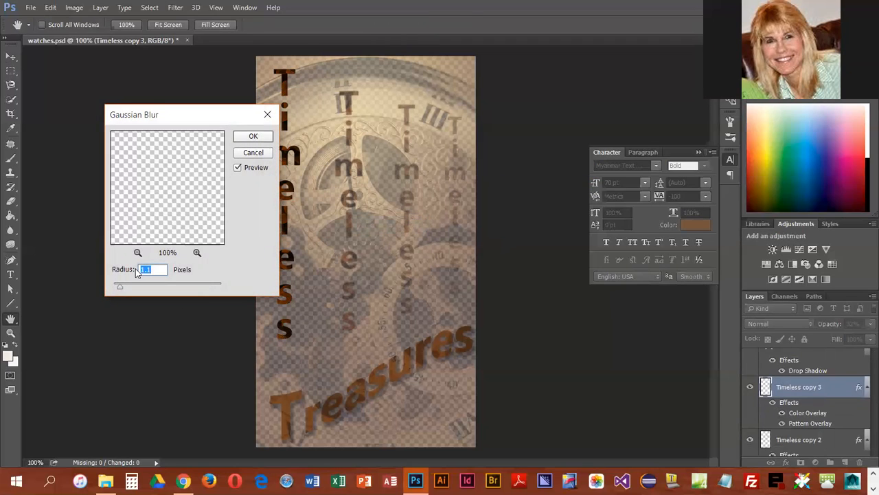
pyautogui.press('Up')
pyautogui.click(256, 138)
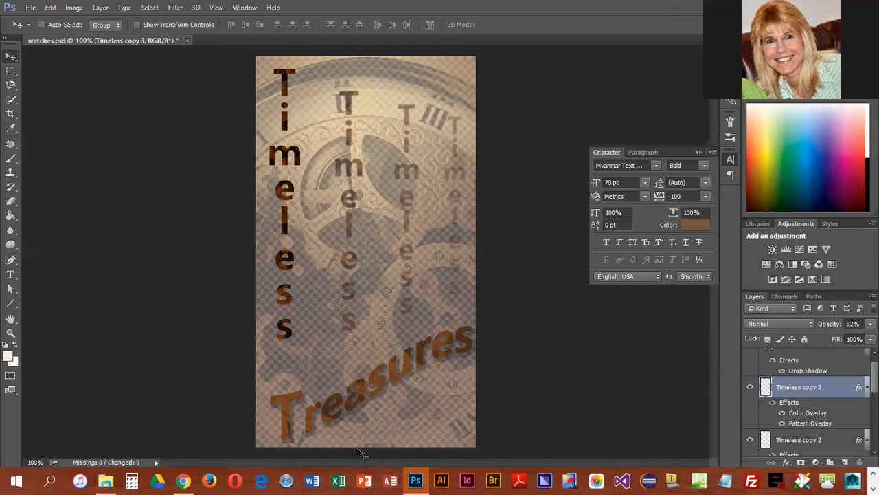
# Step: Make the watches layer active, directly above the background layer, as the place for adding new text
pyautogui.hotkey('ctrl', '+')
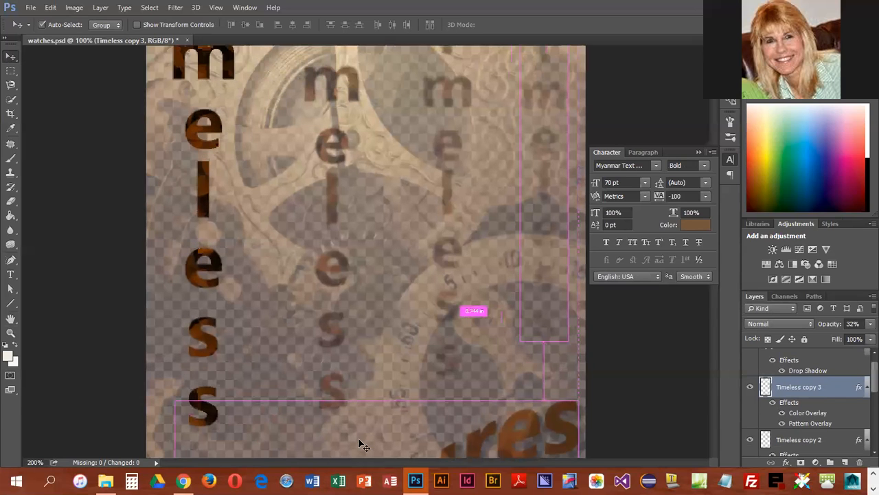
pyautogui.scroll(-10, 443, 377)
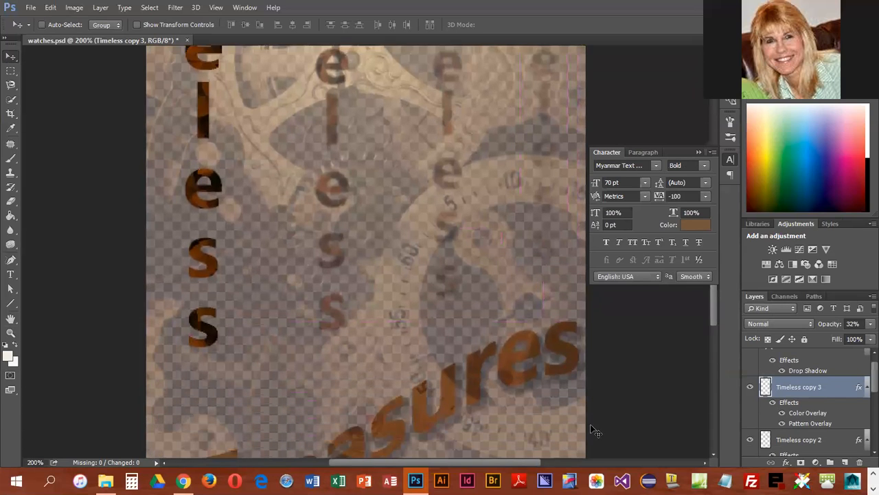
pyautogui.scroll(-2, 597, 454)
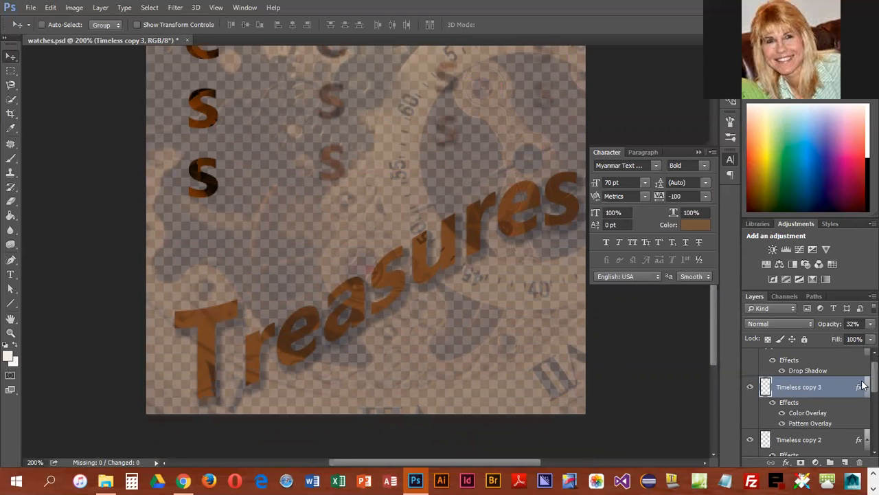
pyautogui.scroll(-5, 863, 386)
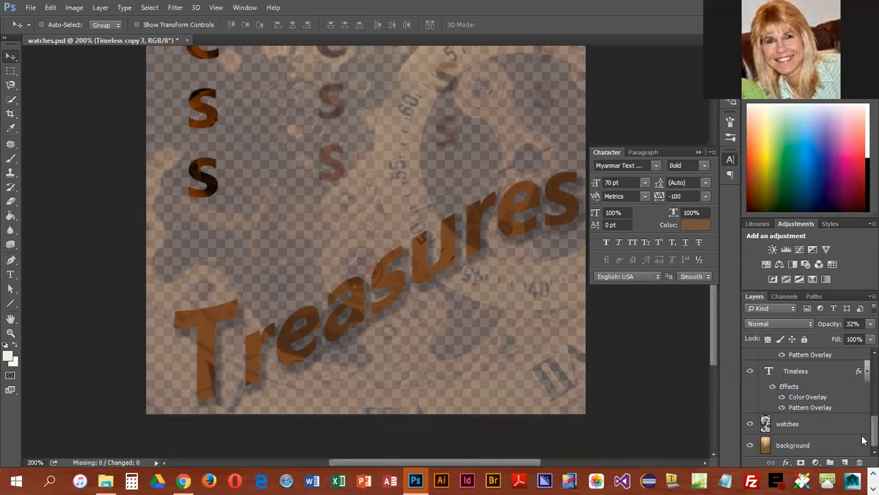
pyautogui.click(812, 447)
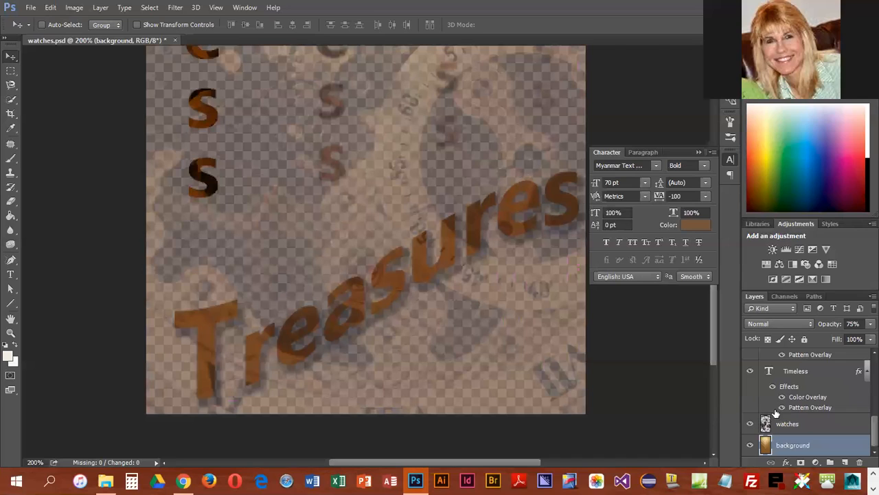
pyautogui.click(797, 426)
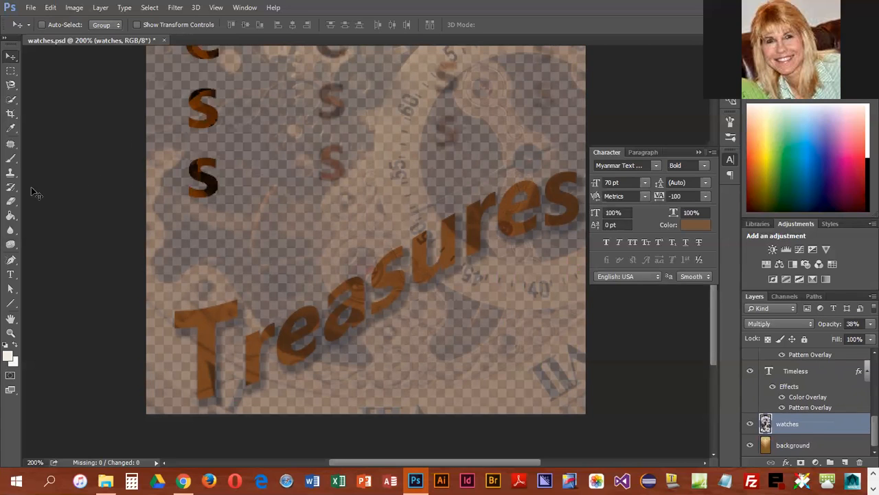
# Step: Choose Papyrus Regular as the font of the horizontal Type tool for the new text
pyautogui.click(11, 275)
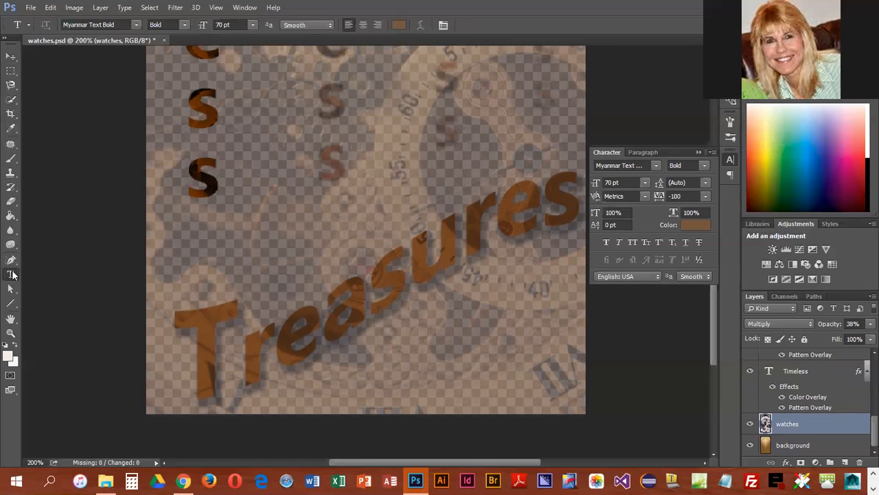
pyautogui.click(137, 27)
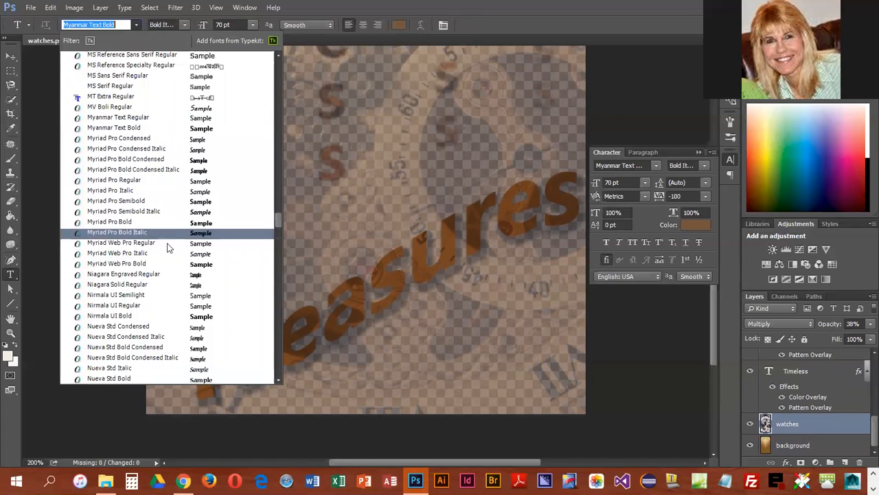
pyautogui.scroll(4, 168, 234)
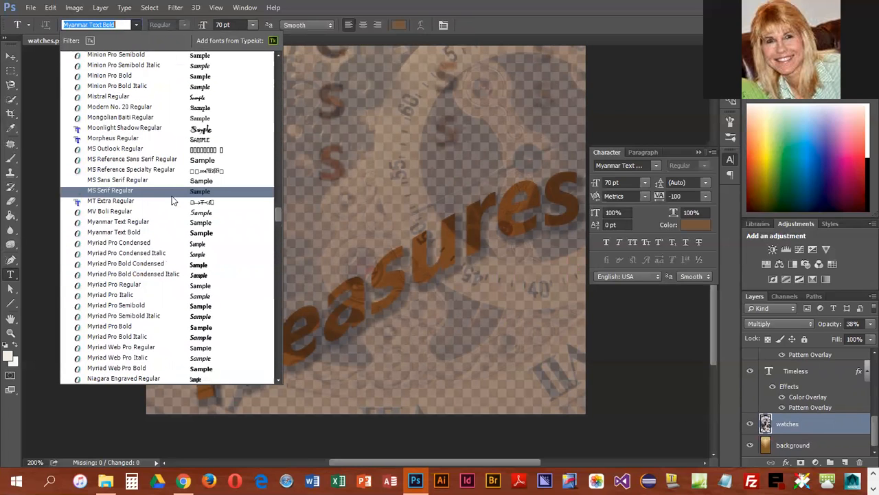
pyautogui.scroll(-7, 172, 200)
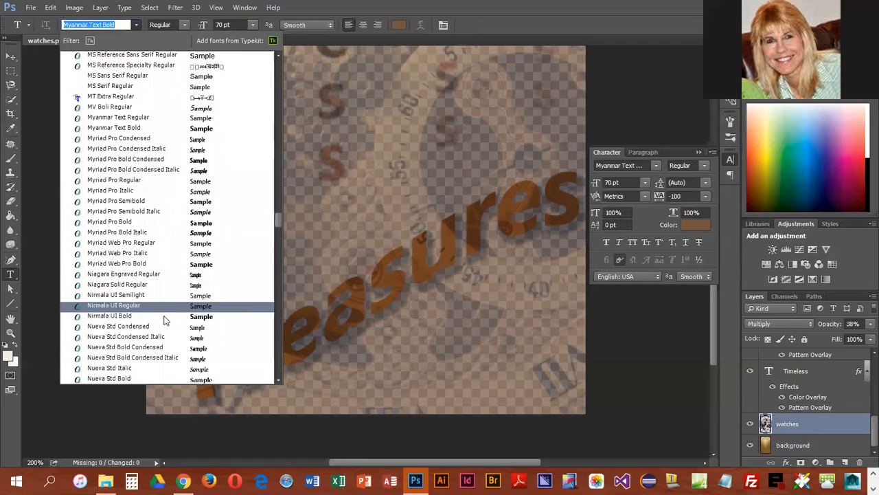
pyautogui.scroll(-3, 170, 317)
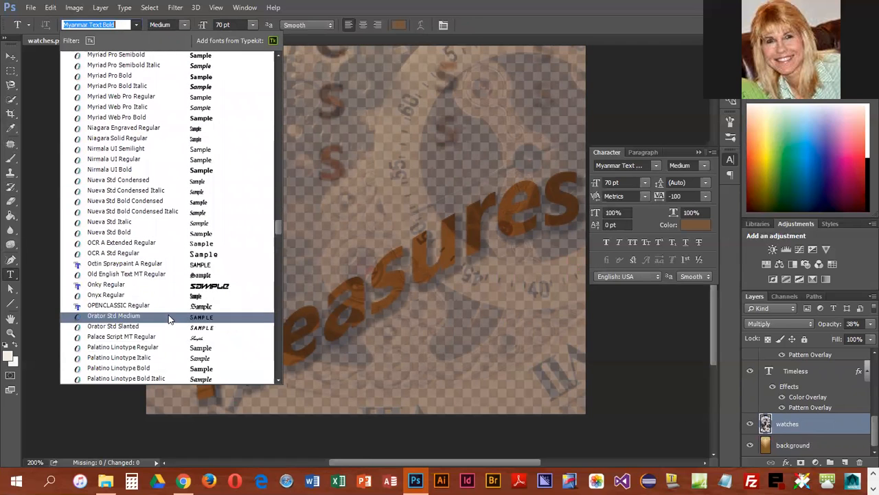
pyautogui.scroll(-4, 168, 314)
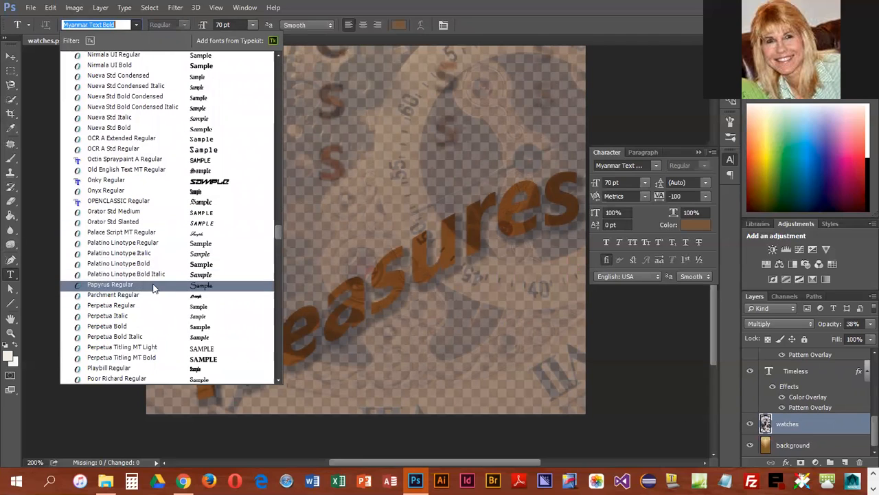
pyautogui.click(154, 287)
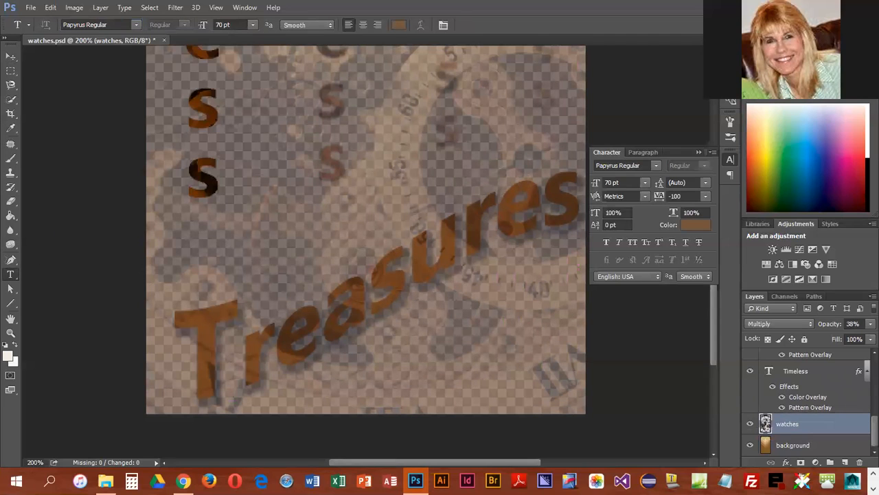
# Step: Set the new text's size to 14 pt and its color to near-black 020102
pyautogui.click(220, 25)
pyautogui.write('14')
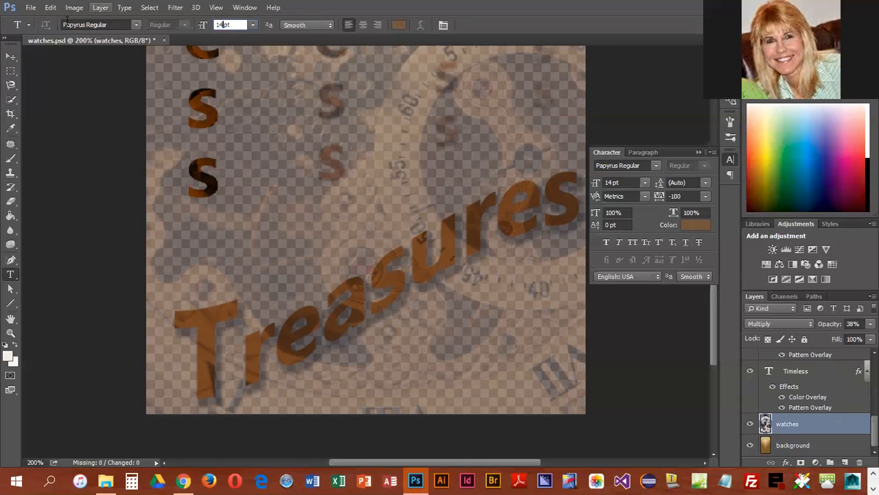
pyautogui.click(397, 25)
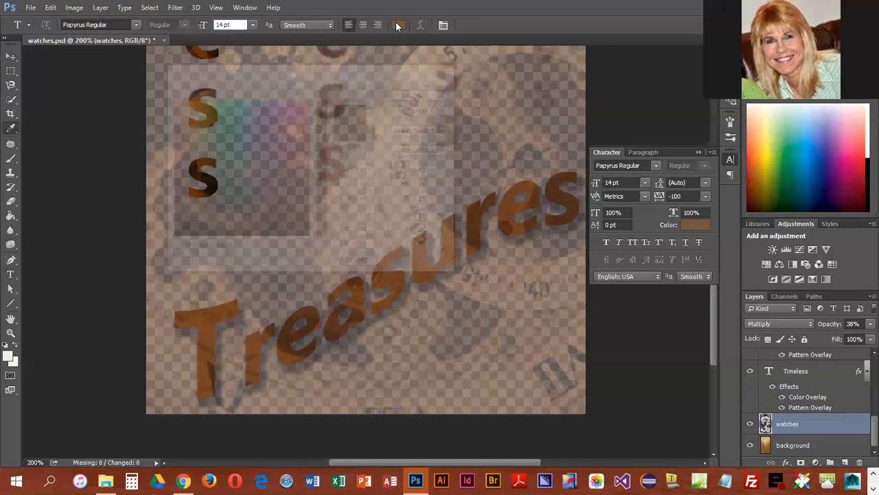
pyautogui.click(293, 237)
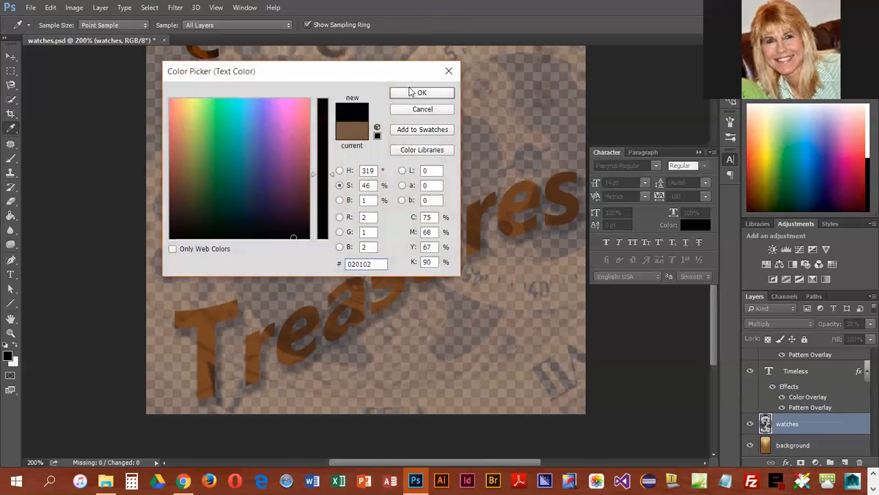
pyautogui.click(414, 92)
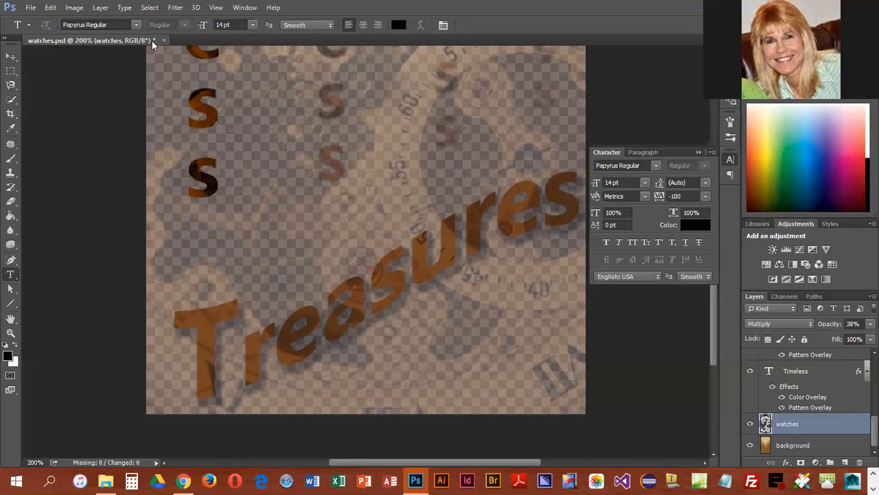
# Step: Show the glyph list of the Papyrus font and move it clear of the Treasures text
pyautogui.click(122, 9)
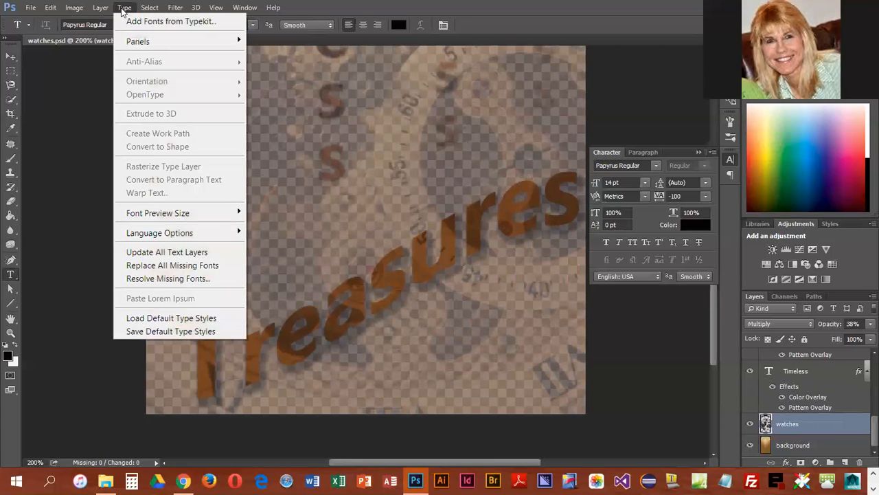
pyautogui.moveTo(125, 41)
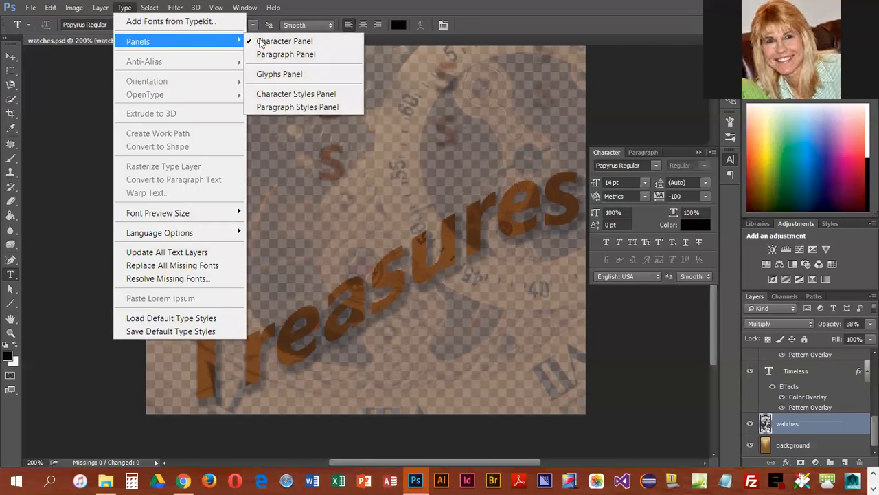
pyautogui.click(279, 78)
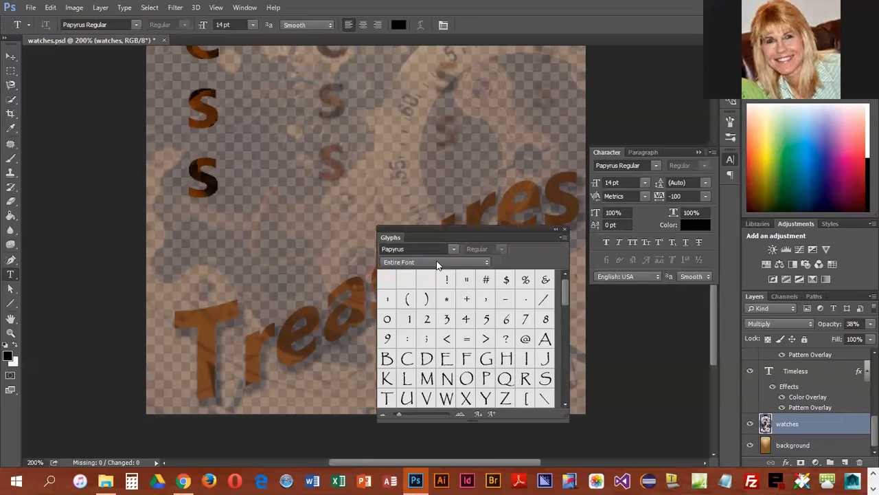
pyautogui.moveTo(425, 237); pyautogui.dragTo(640, 239)
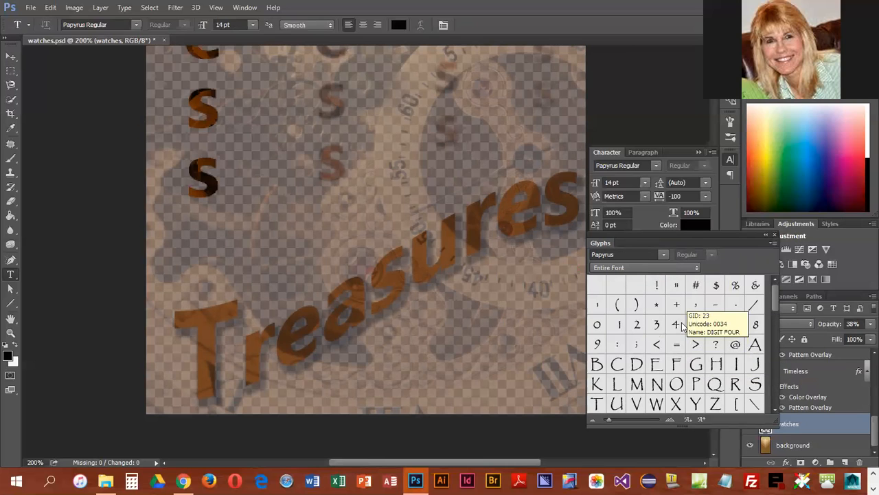
# Step: Look through the entire Papyrus glyph set to examine the special characters and symbols it offers
pyautogui.scroll(-2, 682, 328)
pyautogui.scroll(-3, 681, 333)
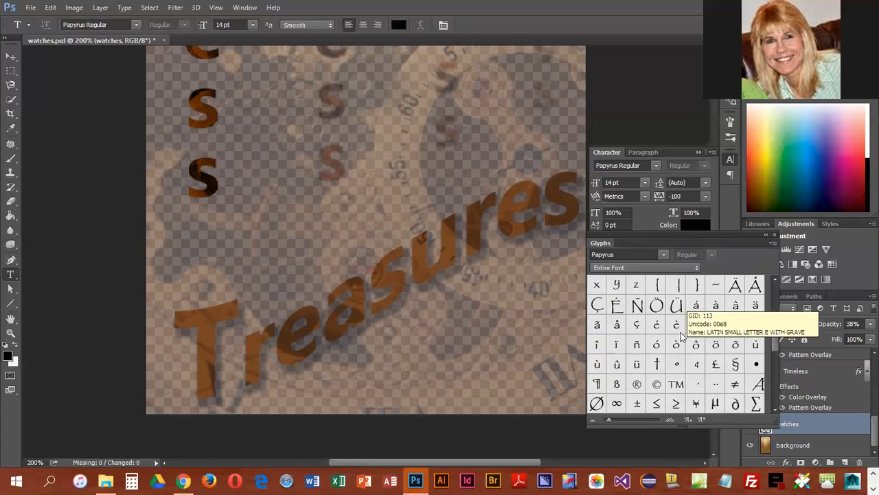
pyautogui.scroll(-1, 721, 370)
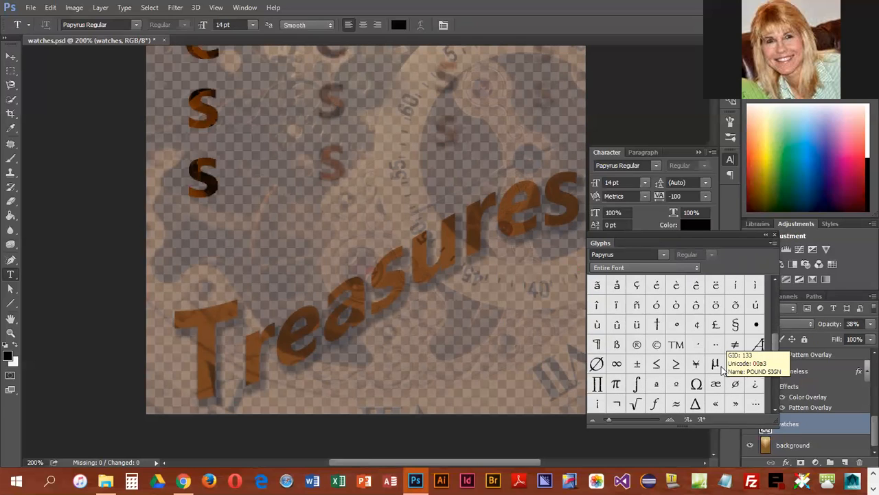
pyautogui.scroll(-3, 757, 402)
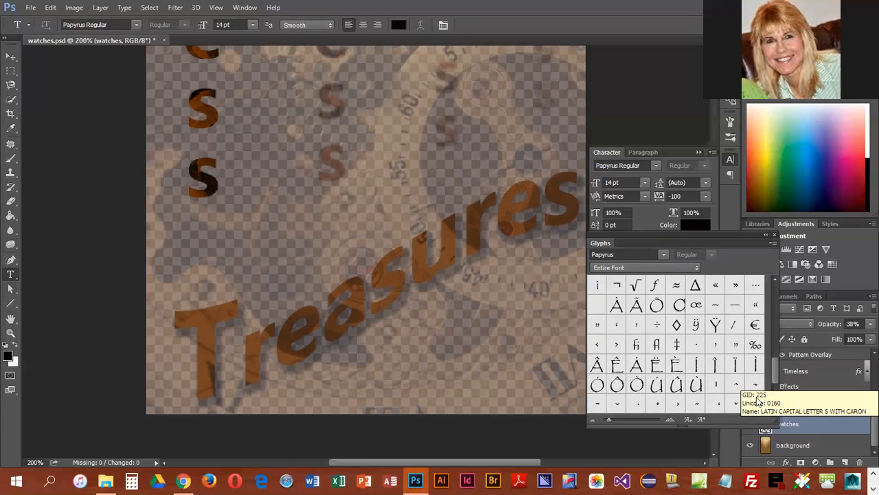
pyautogui.scroll(-2, 758, 402)
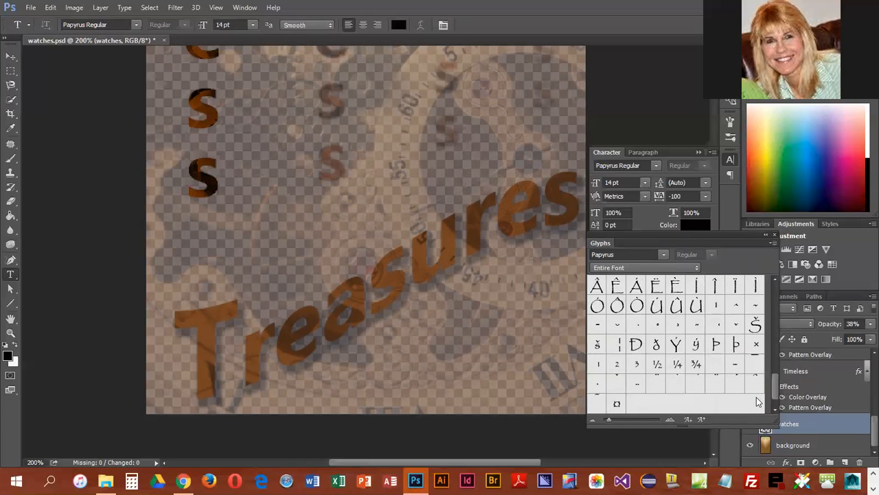
pyautogui.scroll(3, 721, 391)
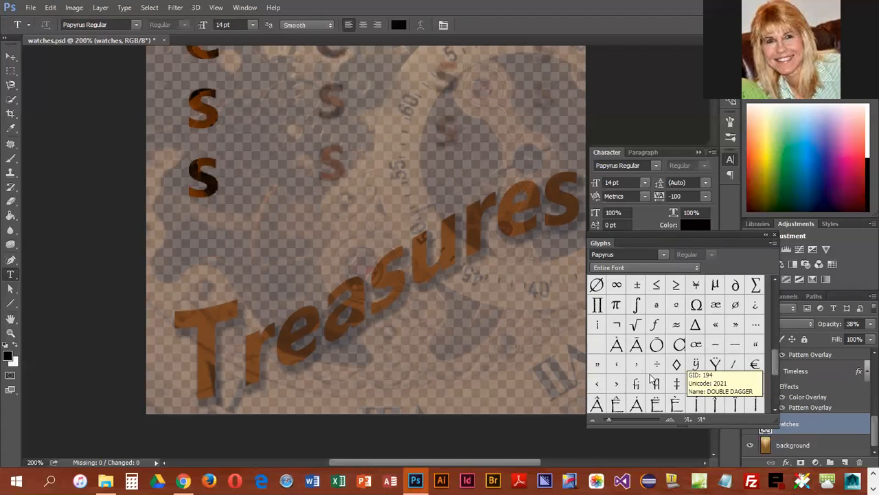
pyautogui.scroll(1, 653, 378)
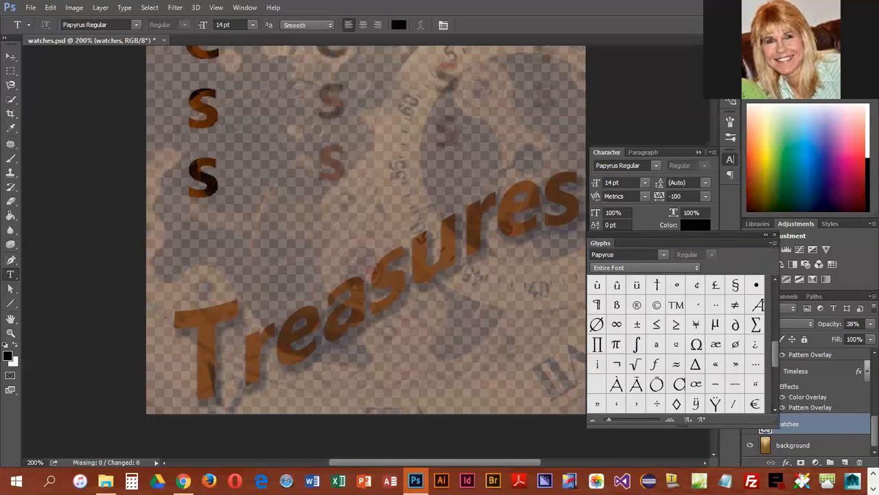
# Step: Place the text cursor on the Treasures path text, set the type size there to 14 pt and leave text editing
pyautogui.click(377, 385)
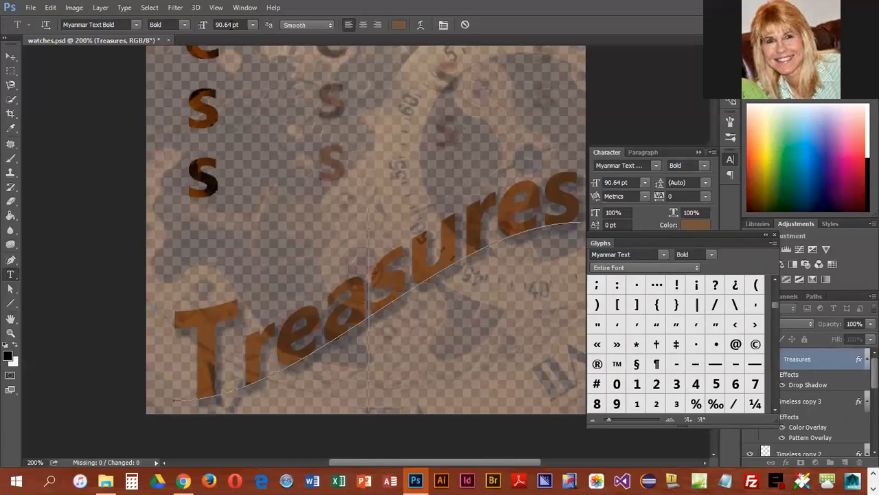
pyautogui.doubleClick(231, 26)
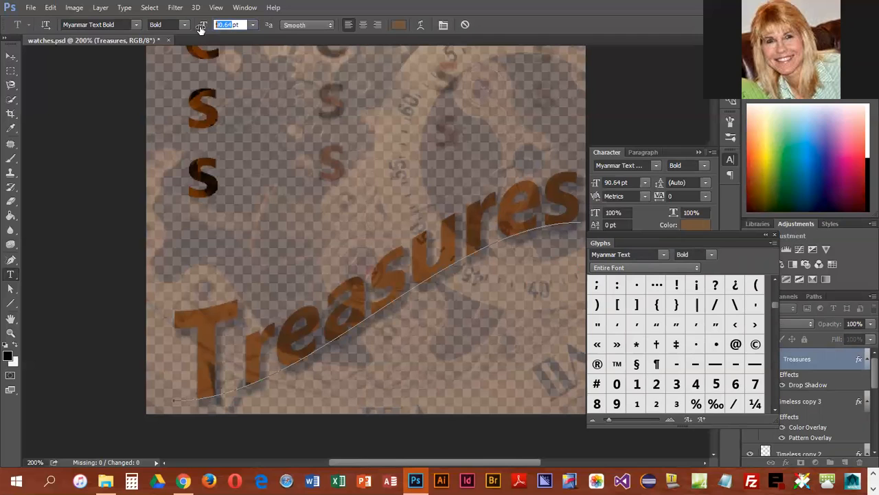
pyautogui.write('14')
pyautogui.press('Return')
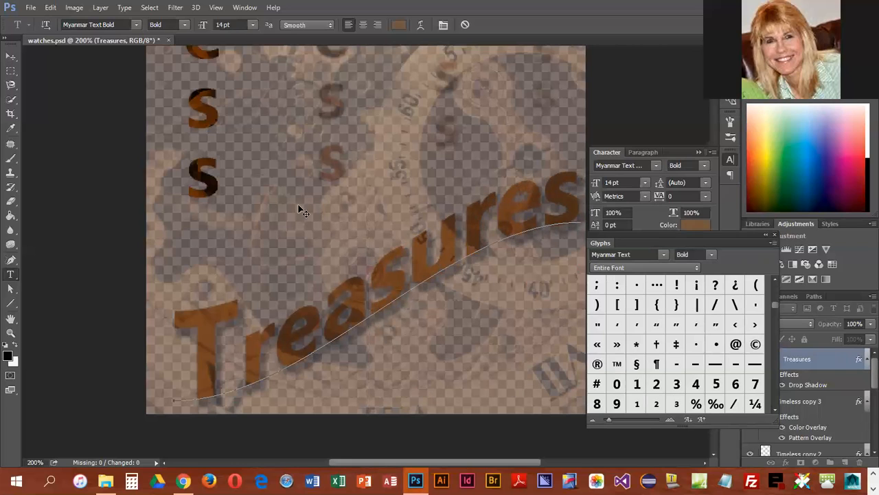
pyautogui.click(10, 56)
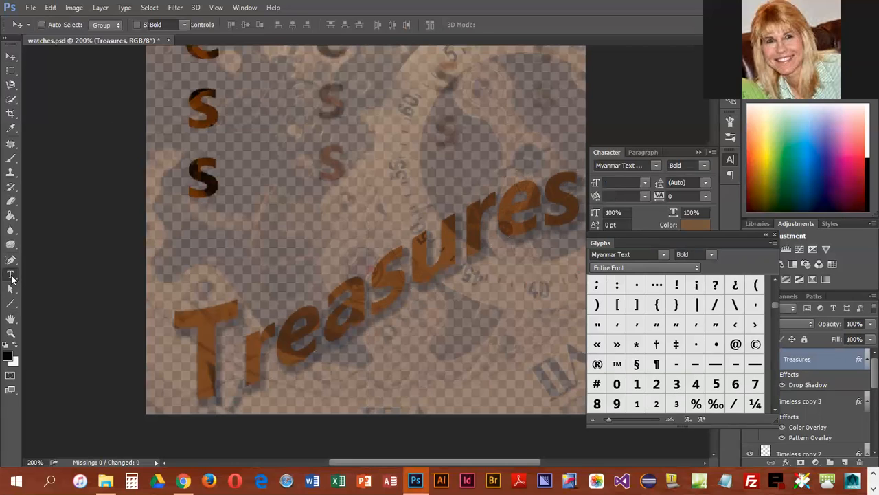
# Step: Start a new horizontal text line below Treasures near the postcard's bottom edge and enter "Copyright"
pyautogui.click(11, 275)
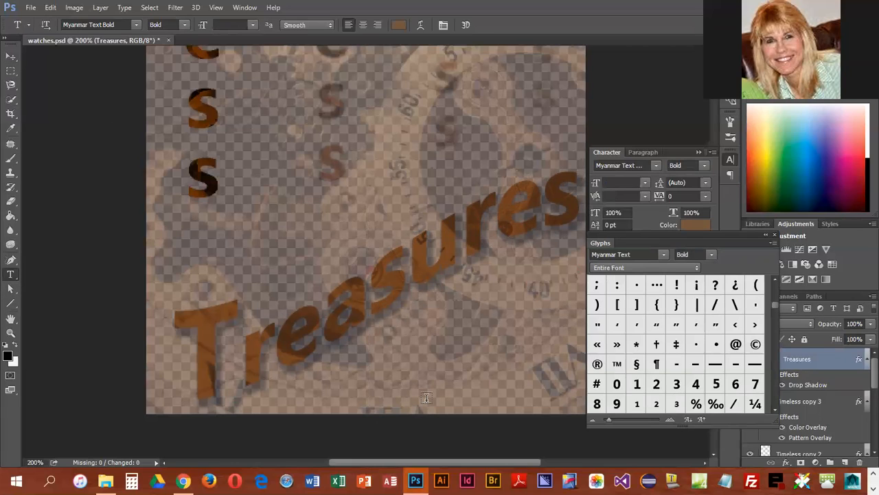
pyautogui.click(426, 397)
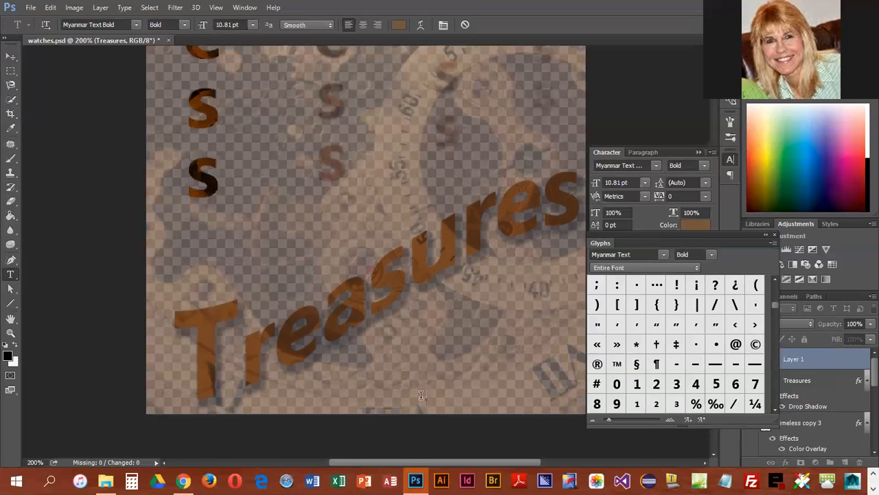
pyautogui.write('Copyright')
# Step: Recolor the whole word Copyright to near-black and shift it slightly to the right along the bottom edge
pyautogui.moveTo(487, 392); pyautogui.dragTo(381, 383)
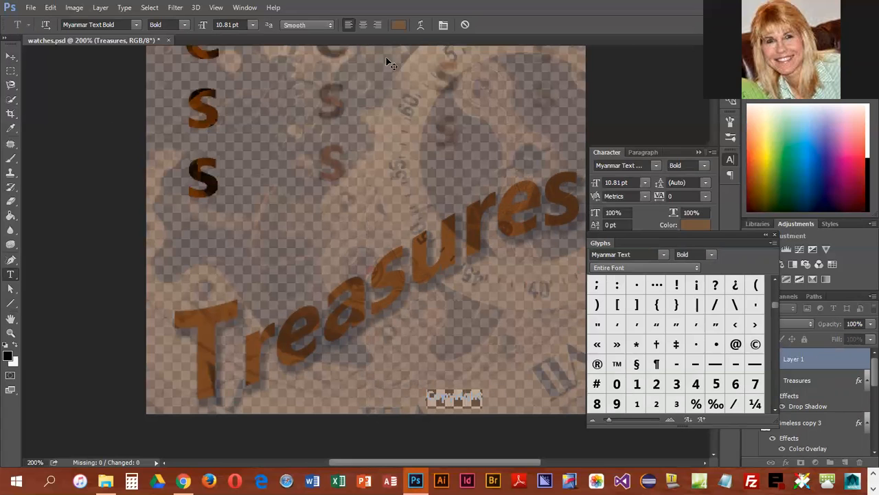
pyautogui.click(399, 26)
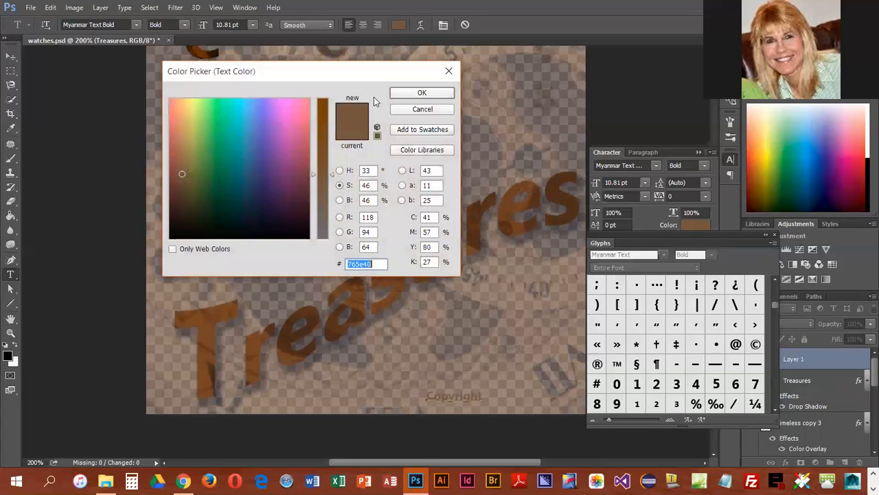
pyautogui.click(324, 233)
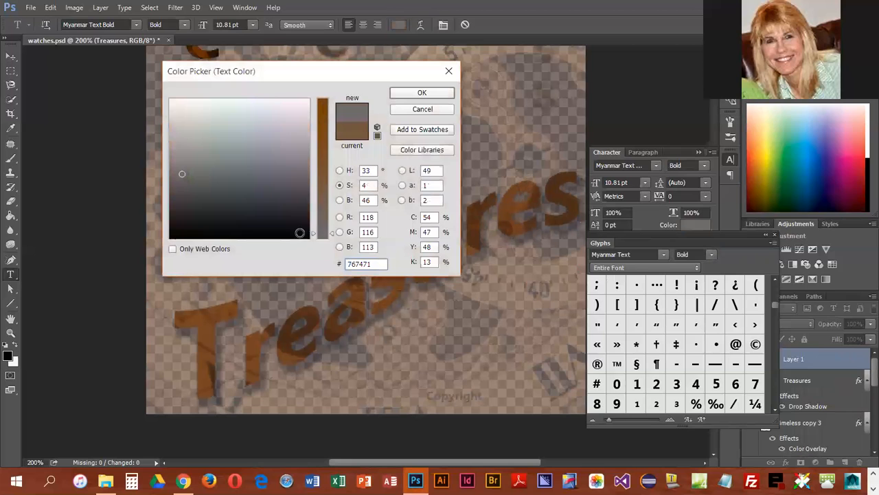
pyautogui.click(294, 233)
pyautogui.click(422, 92)
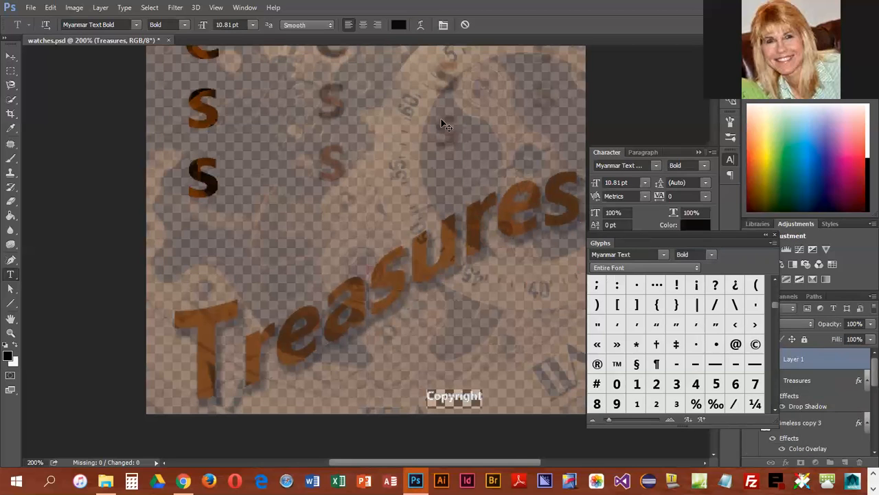
pyautogui.moveTo(452, 374); pyautogui.dragTo(479, 373)
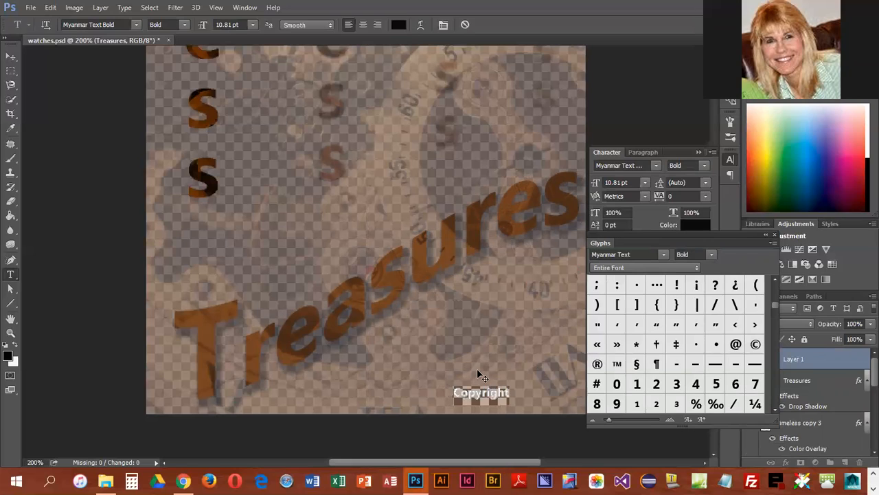
# Step: Append a space and the © glyph after Copyright, move the line into the postcard's bottom-right corner and commit it
pyautogui.click(526, 394)
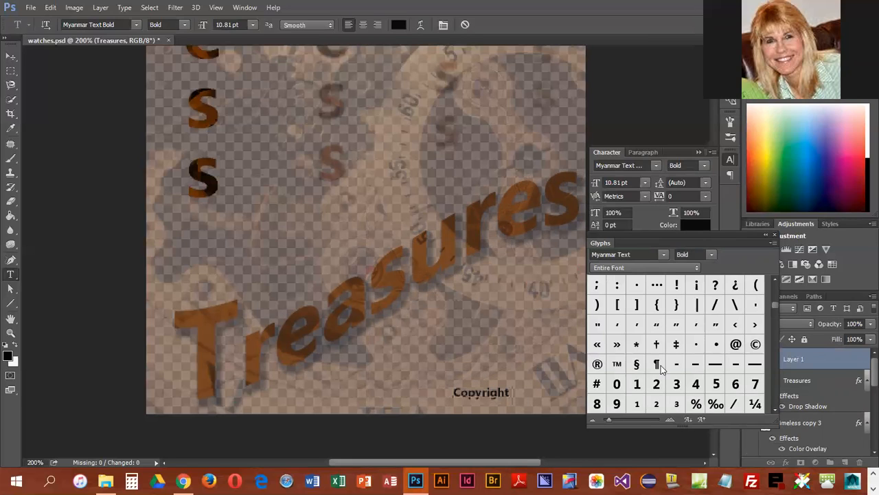
pyautogui.doubleClick(758, 346)
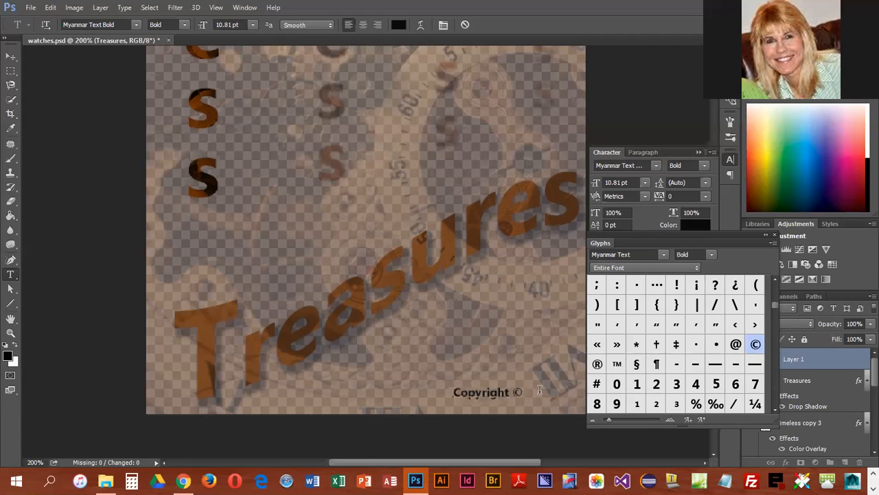
pyautogui.moveTo(514, 381); pyautogui.dragTo(564, 385)
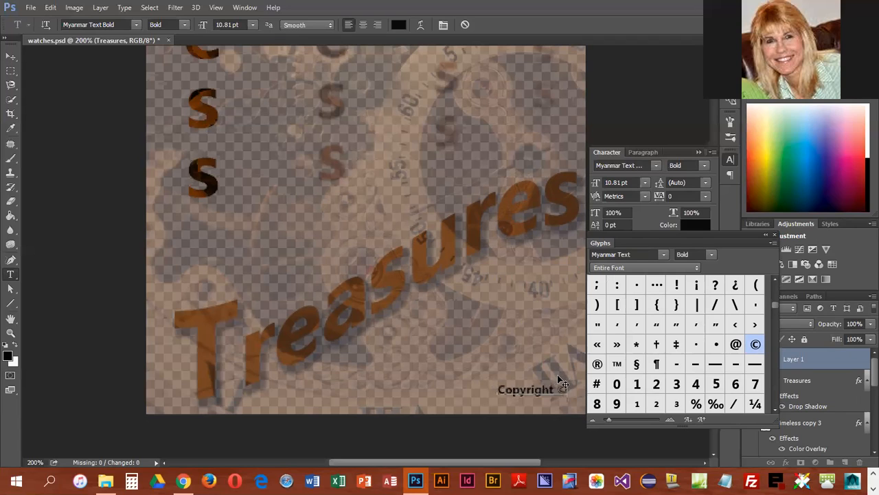
pyautogui.hotkey('ctrl', 'Return')
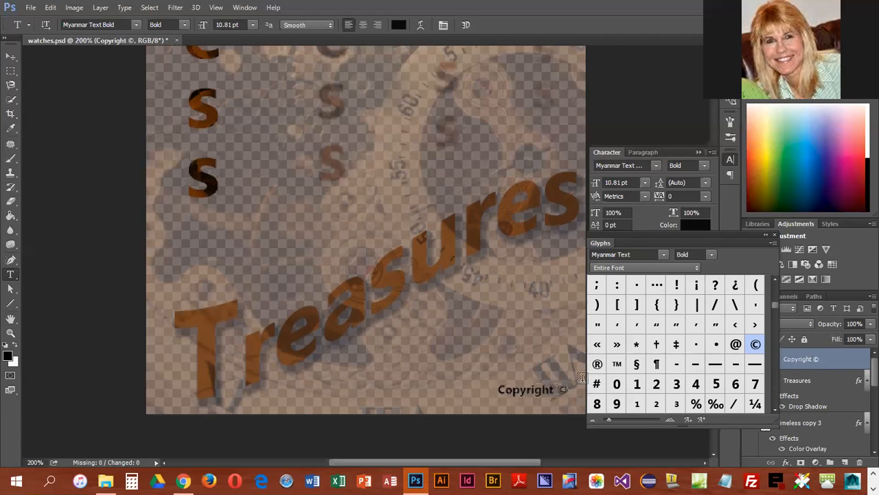
# Step: Collapse the glyph list and the character settings to clear the canvas, and save watches.psd
pyautogui.click(765, 237)
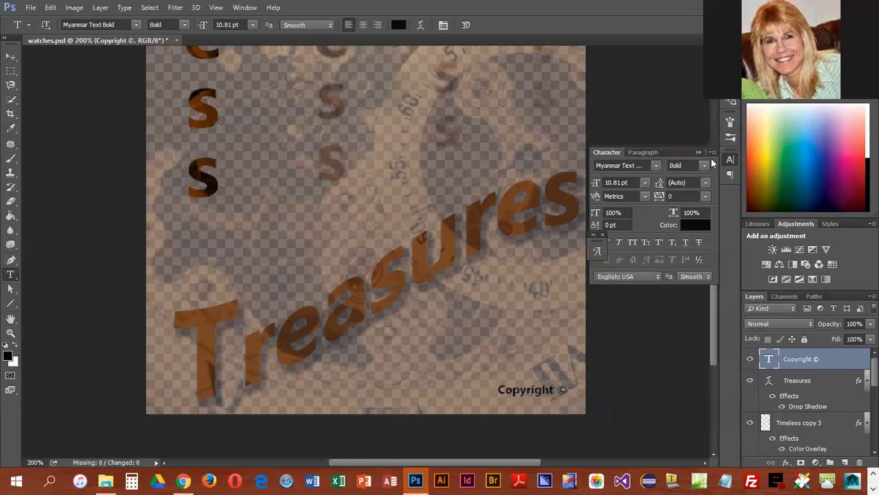
pyautogui.click(698, 152)
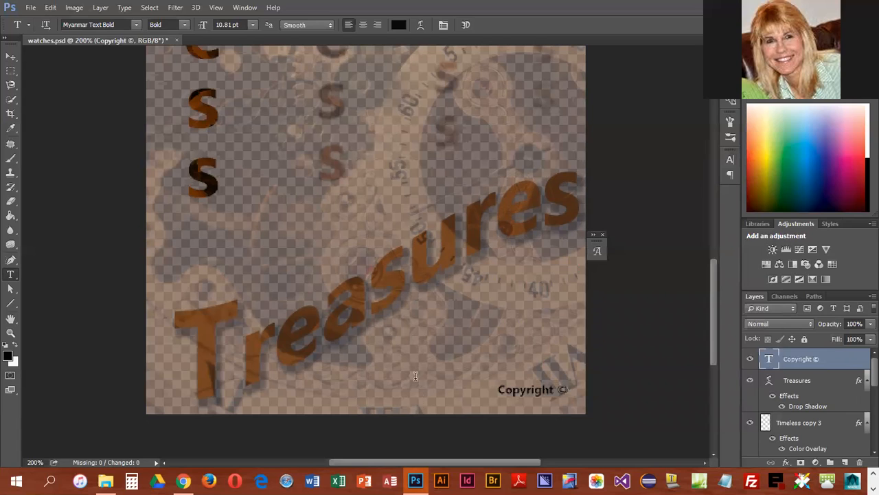
pyautogui.scroll(1, 447, 390)
pyautogui.scroll(1, 447, 390)
pyautogui.scroll(-1, 447, 390)
pyautogui.scroll(5, 542, 398)
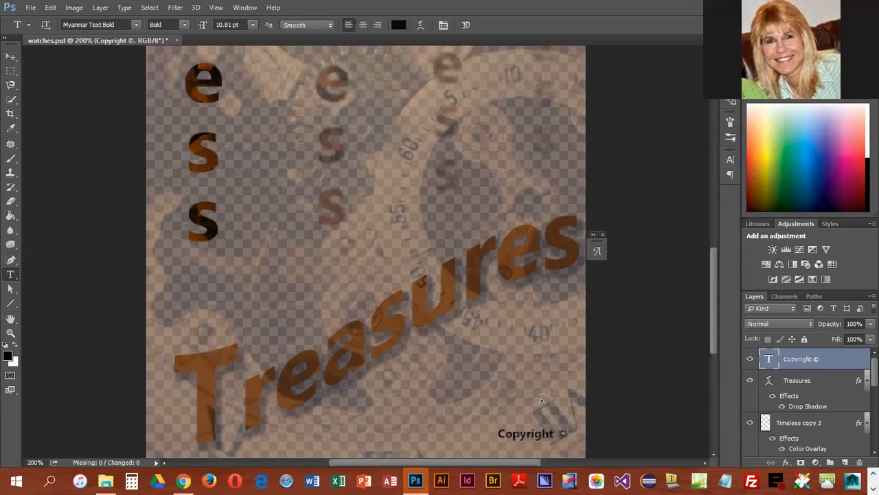
pyautogui.click(31, 8)
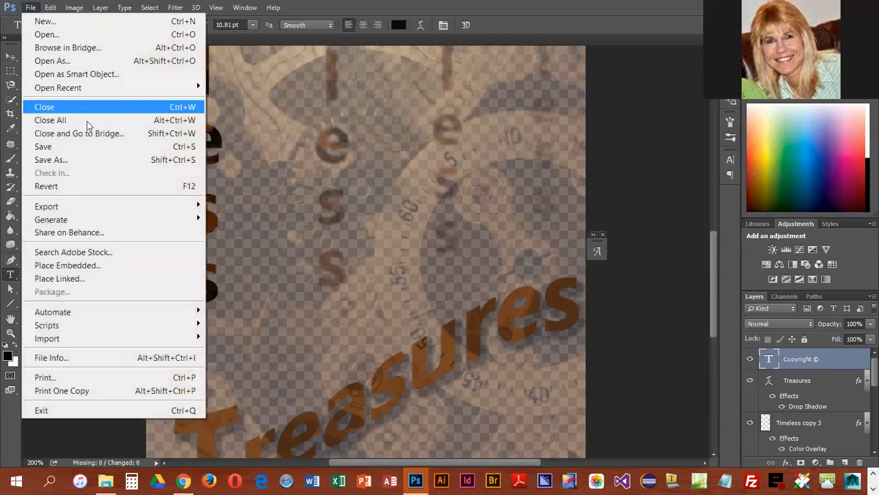
pyautogui.click(90, 147)
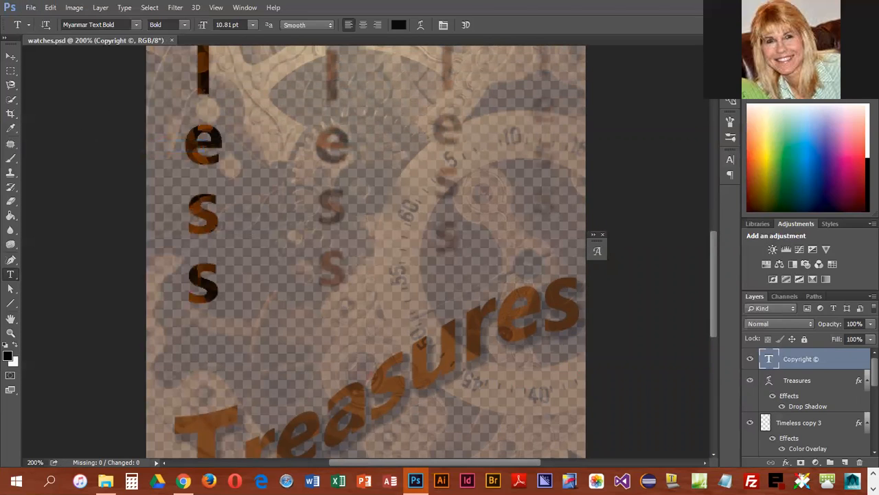